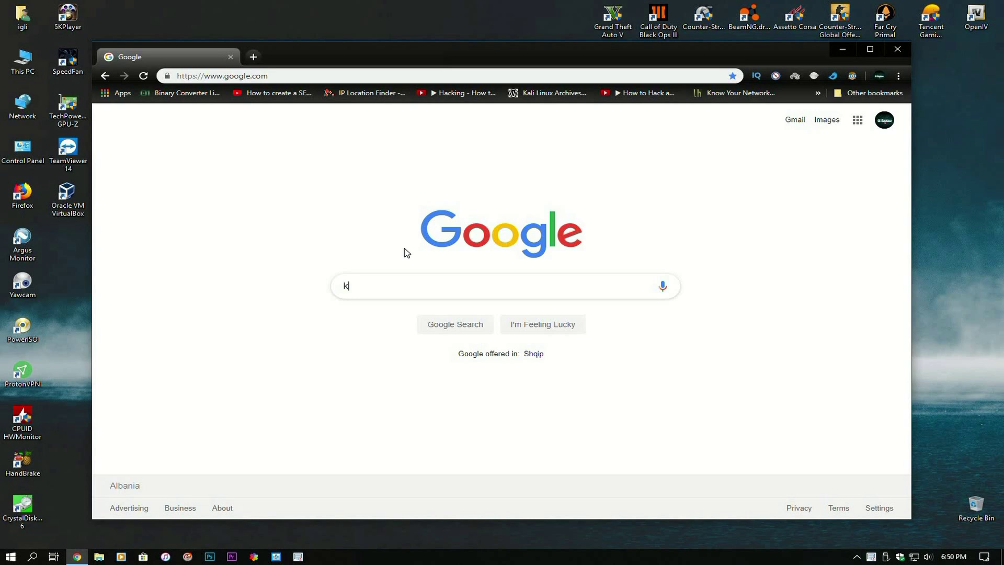
# - Search 'kali linux download', review the image list on kali.org/downloads, then close Chrome
pyautogui.press('Down')
pyautogui.press('Return')
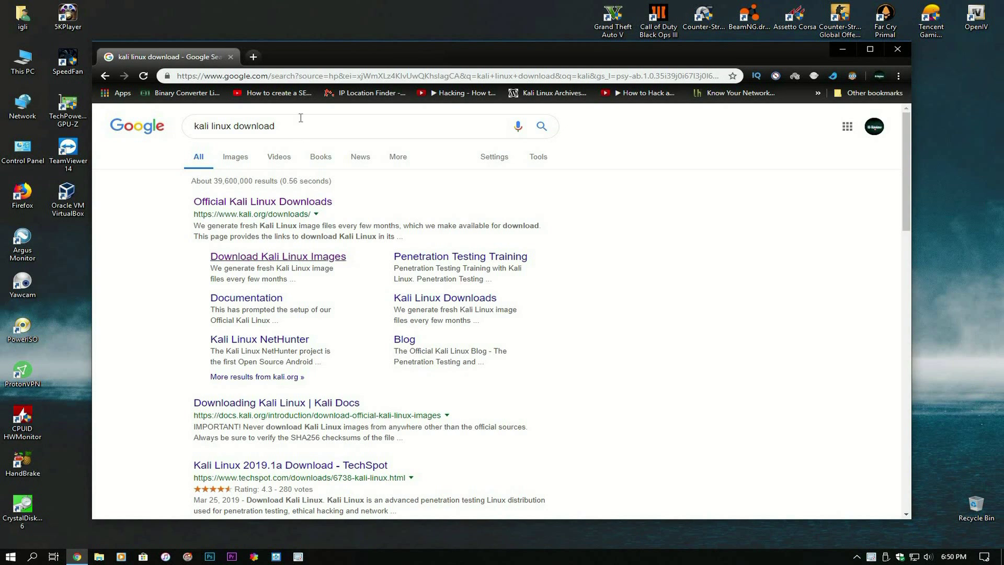
pyautogui.click(320, 203)
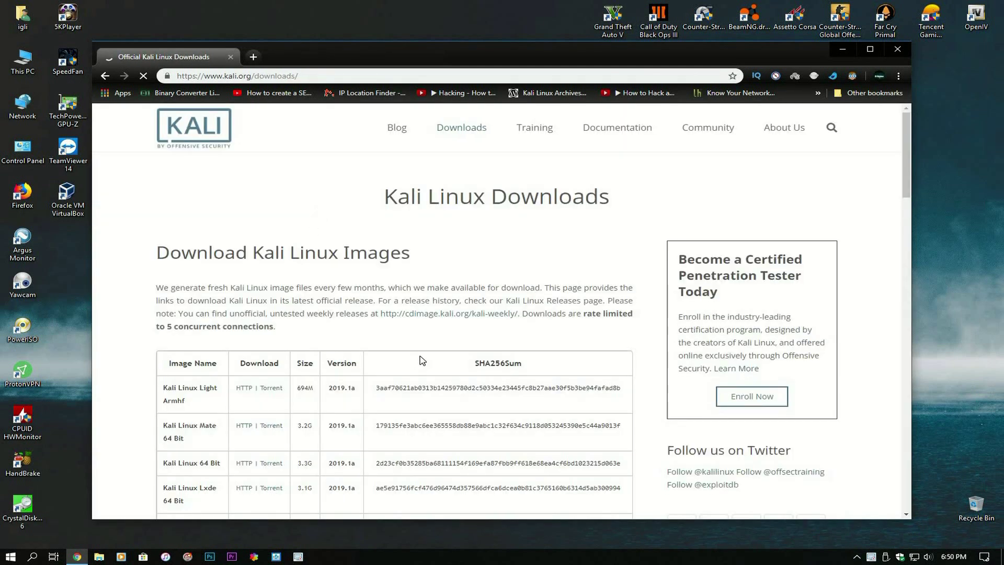
pyautogui.scroll(-5, 319, 360)
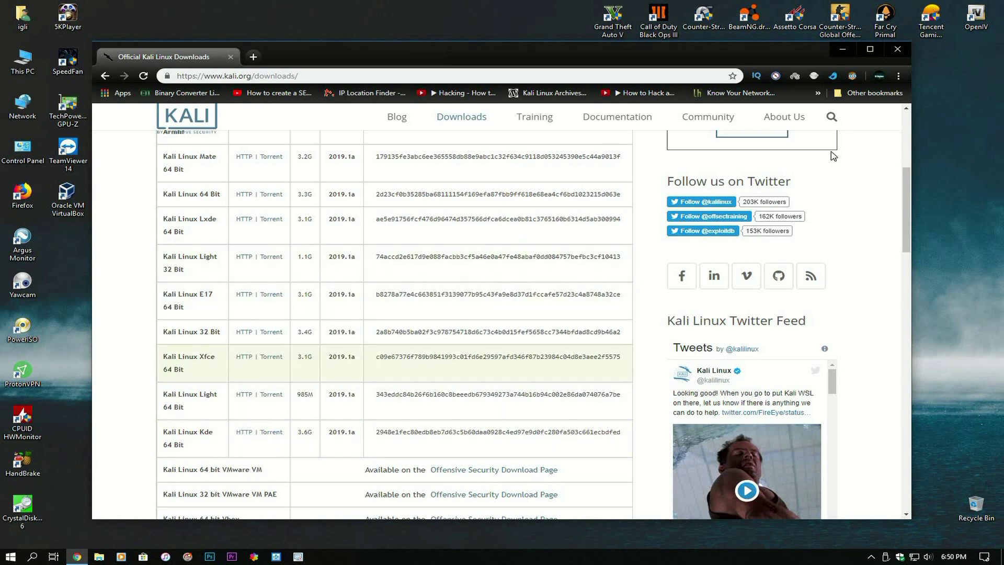
pyautogui.click(906, 52)
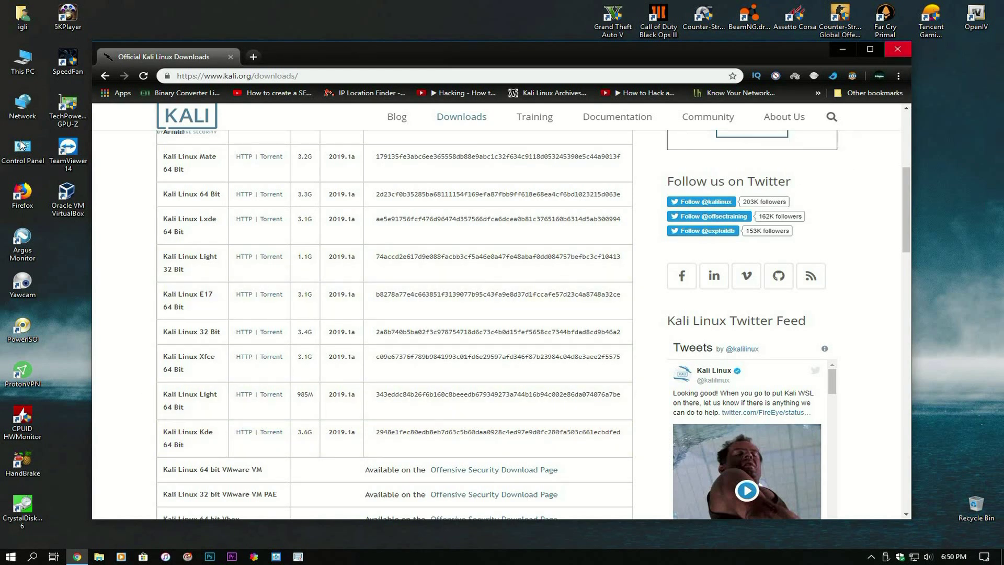
# - Find the kali-linux-kde-2019-1a-amd64 ISO in D:\Downloads, then close Explorer and start VirtualBox
pyautogui.doubleClick(10, 64)
pyautogui.click(535, 375)
pyautogui.doubleClick(535, 375)
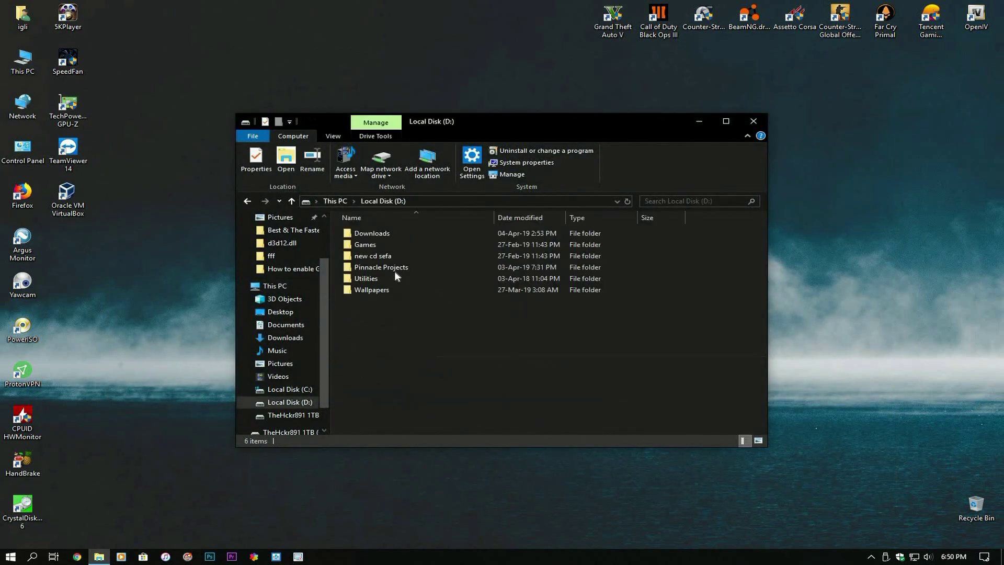
pyautogui.doubleClick(366, 233)
pyautogui.doubleClick(390, 231)
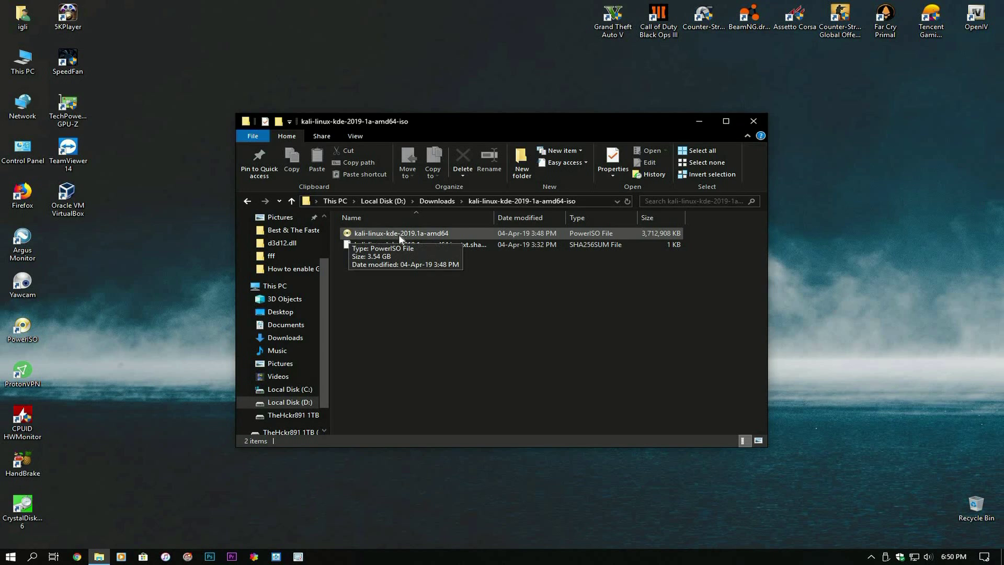
pyautogui.click(753, 121)
pyautogui.doubleClick(68, 197)
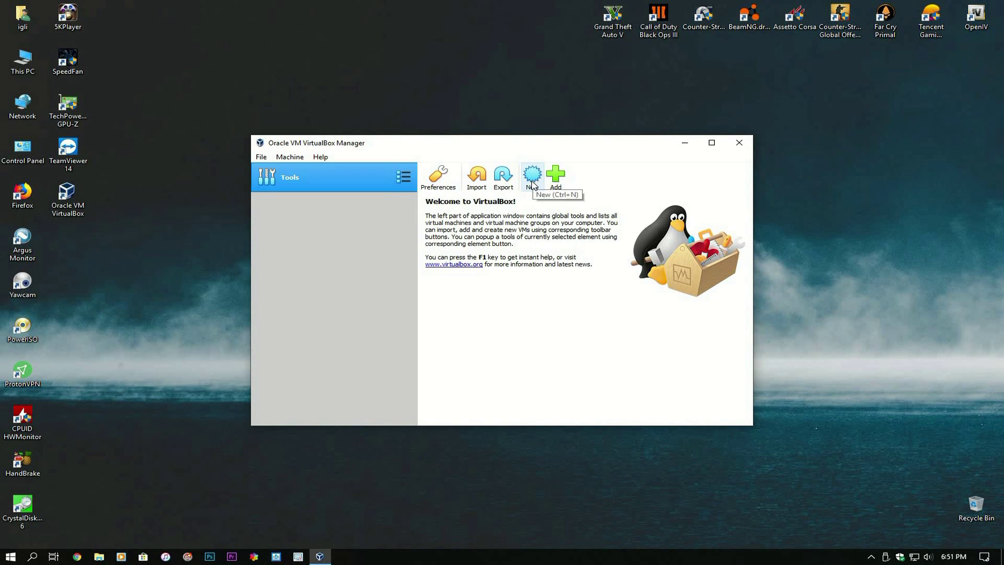
# - Create a new VM named 'kali linux' with type Linux and version Debian (64-bit)
pyautogui.click(532, 177)
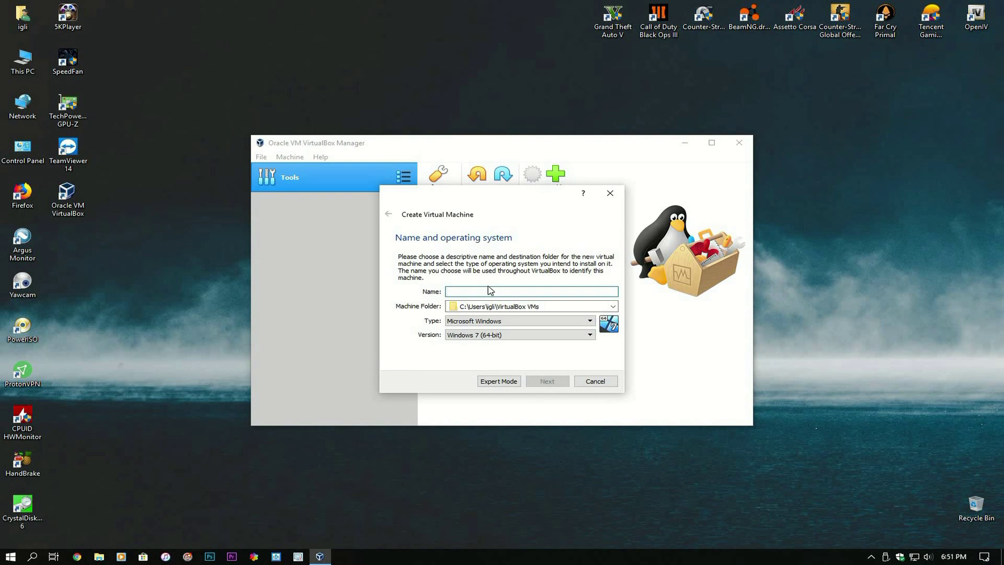
pyautogui.write('kali linux')
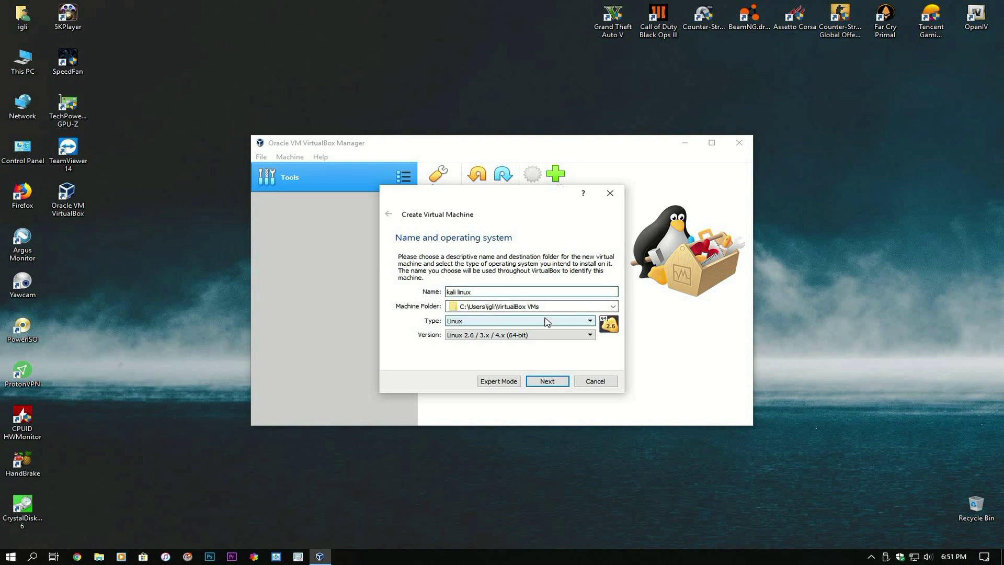
pyautogui.click(546, 321)
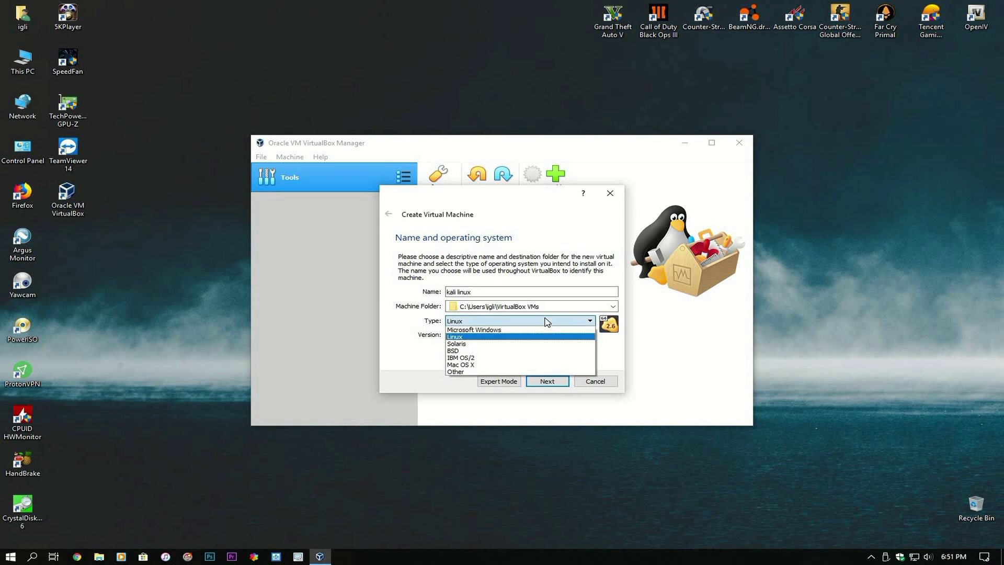
pyautogui.click(485, 337)
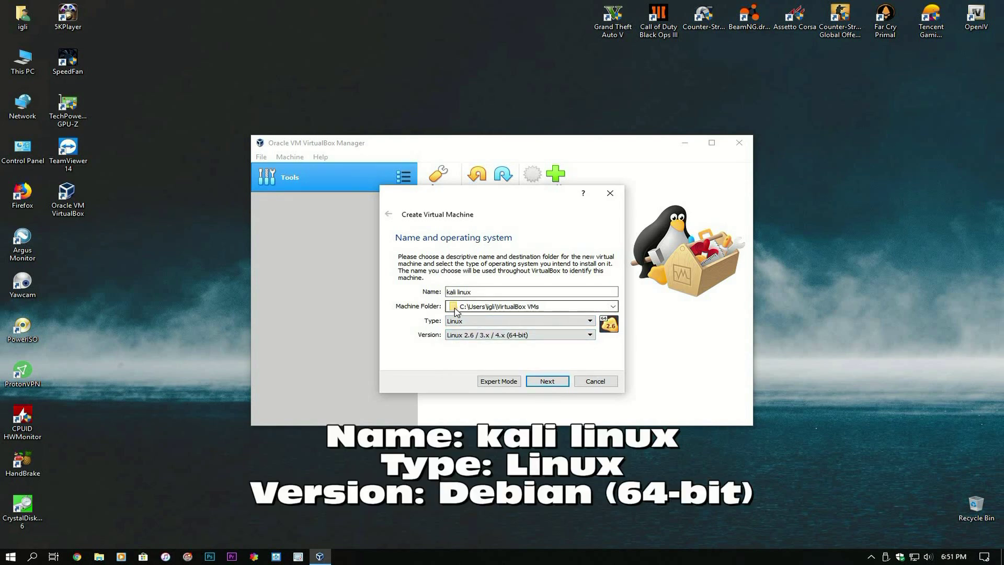
pyautogui.click(525, 335)
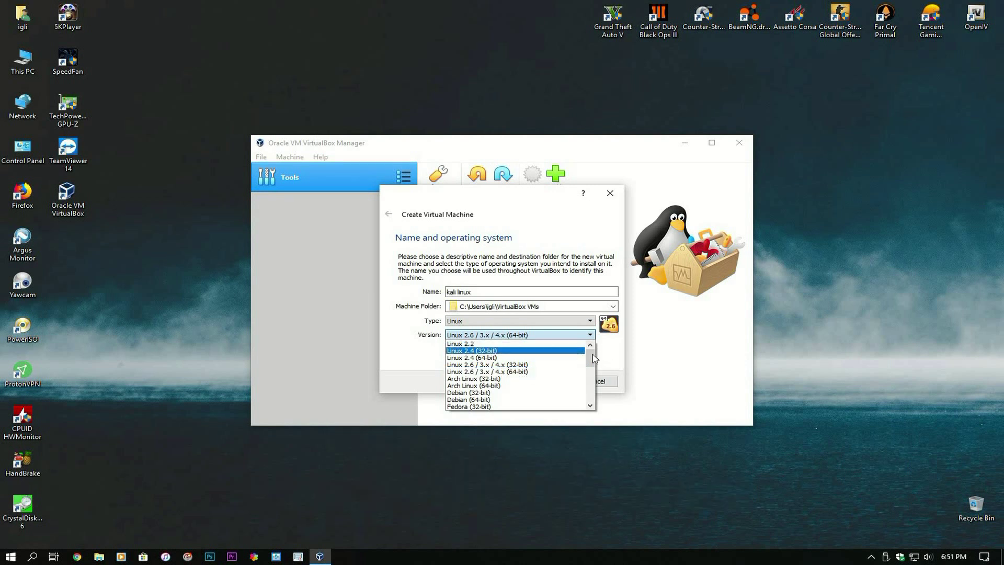
pyautogui.scroll(-7, 592, 387)
pyautogui.scroll(3, 593, 366)
pyautogui.scroll(4, 593, 364)
pyautogui.click(484, 400)
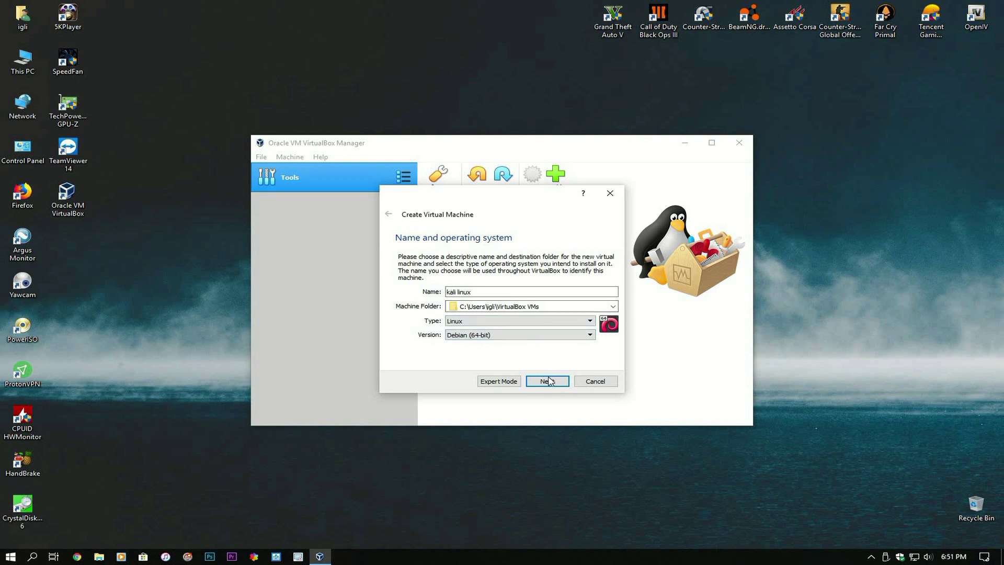
pyautogui.click(544, 377)
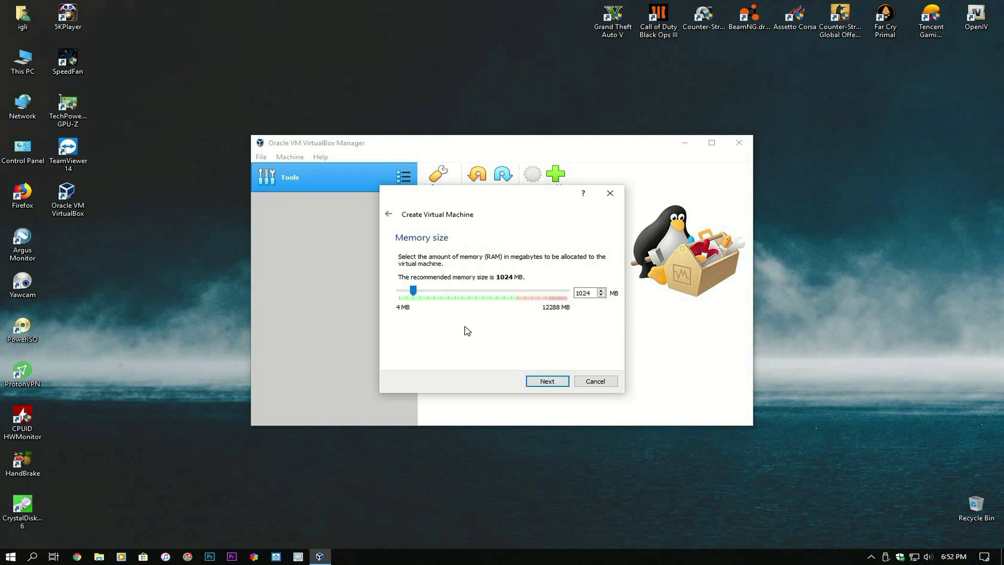
# - Raise the VM's memory from 1024 MB to 4096 MB
pyautogui.moveTo(414, 294); pyautogui.dragTo(456, 297)
pyautogui.click(544, 383)
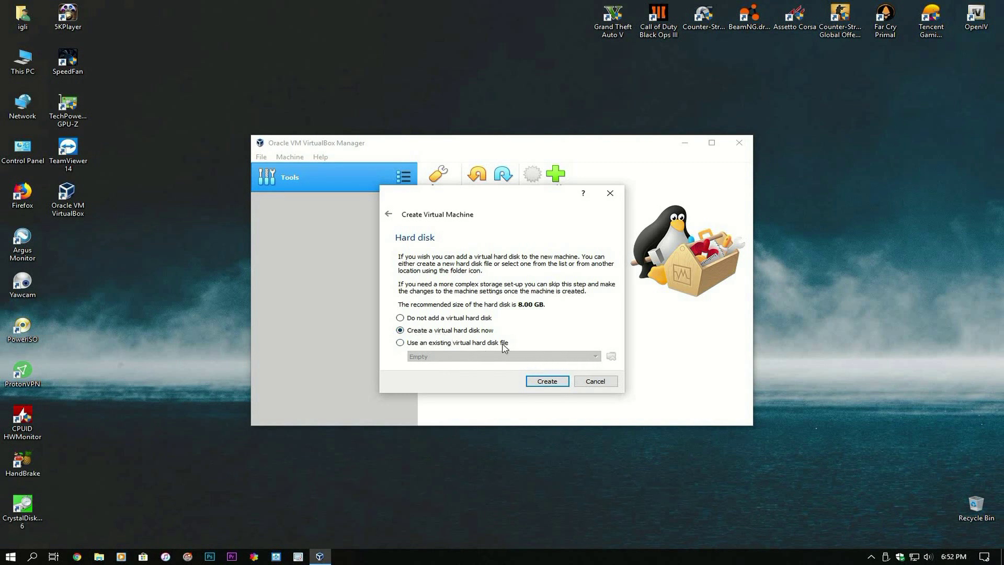
# - Create a dynamically allocated VDI disk and enlarge it toward 15.89 GB
pyautogui.click(547, 381)
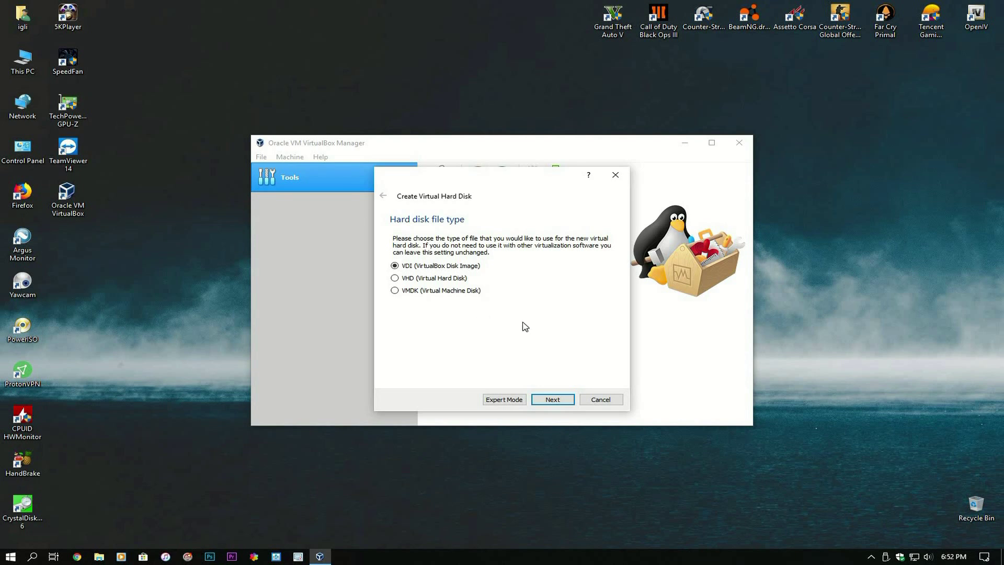
pyautogui.click(553, 399)
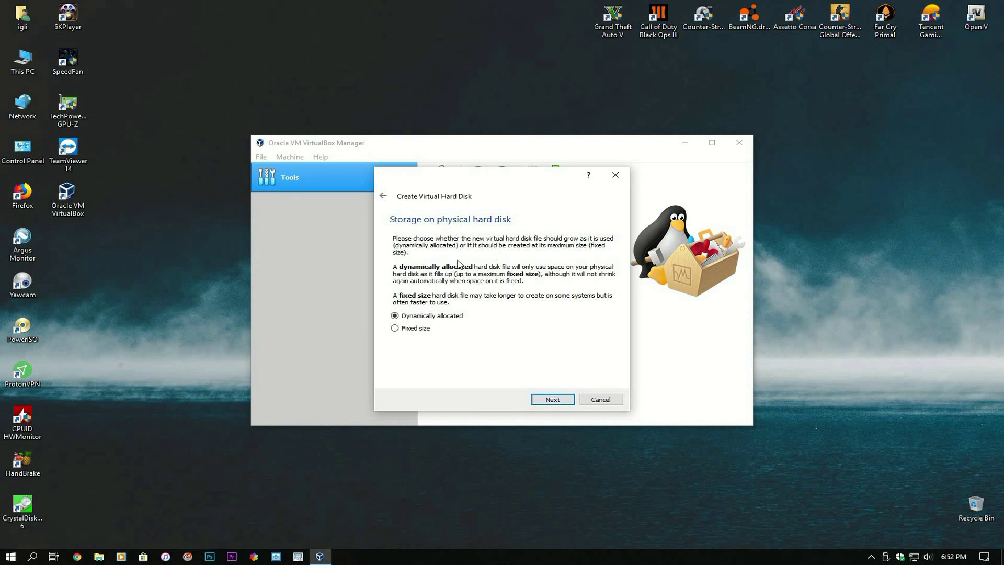
pyautogui.click(566, 402)
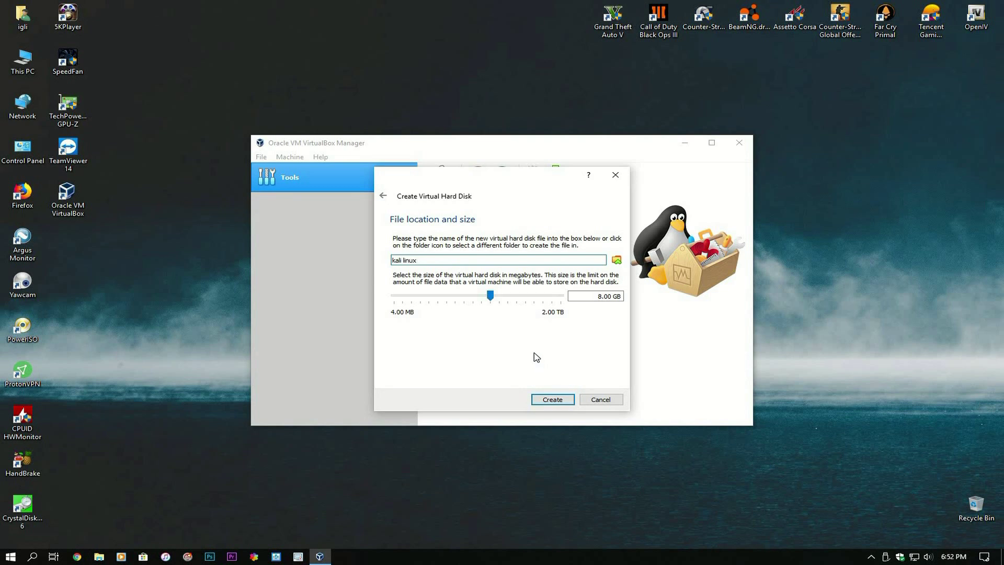
pyautogui.moveTo(491, 296); pyautogui.dragTo(499, 302)
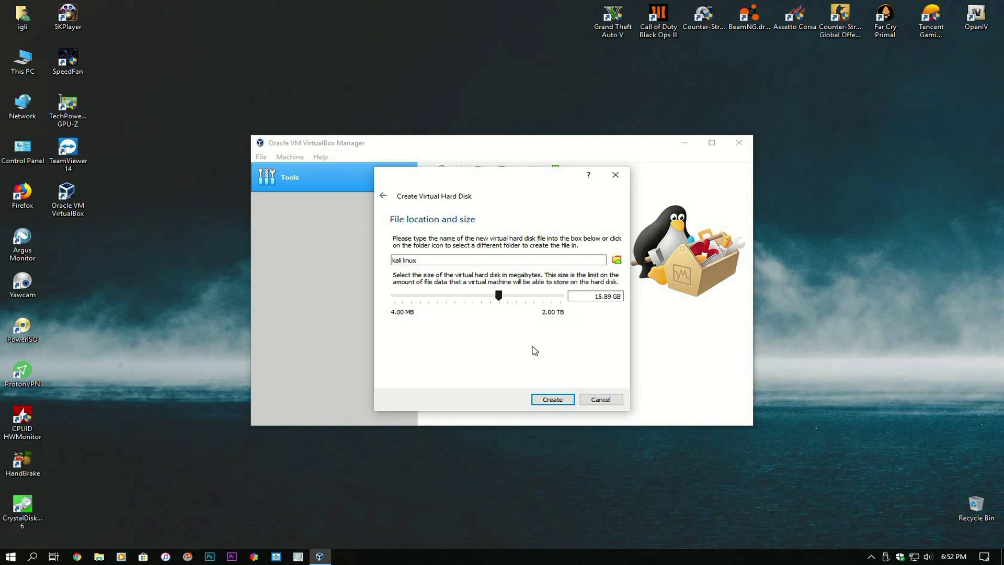
pyautogui.moveTo(604, 298); pyautogui.dragTo(611, 297)
# - Finish the 15.89 GB disk, create the VM, and give it 2 processors at 100% cap
pyautogui.write('89')
pyautogui.click(555, 400)
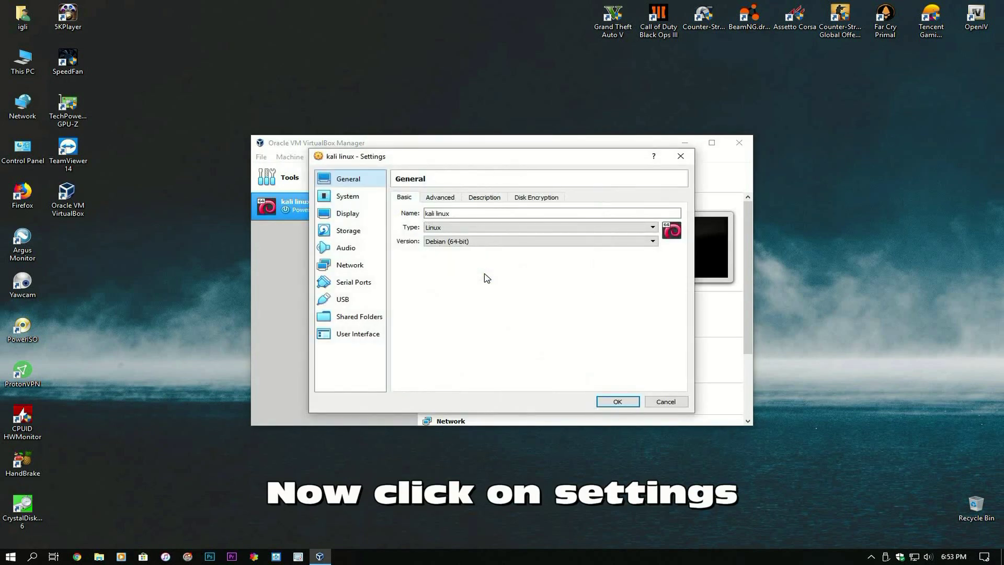
pyautogui.click(353, 199)
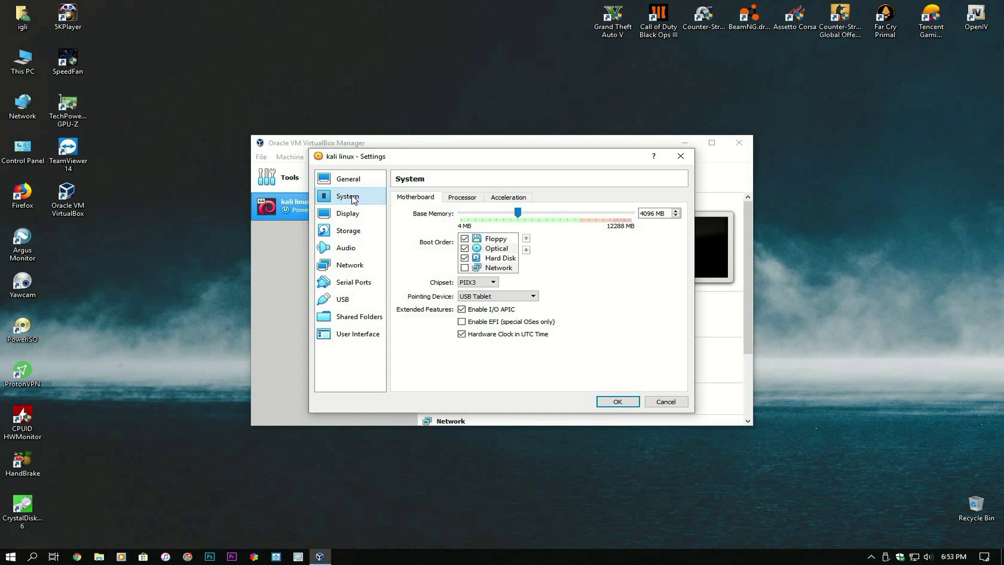
pyautogui.click(462, 198)
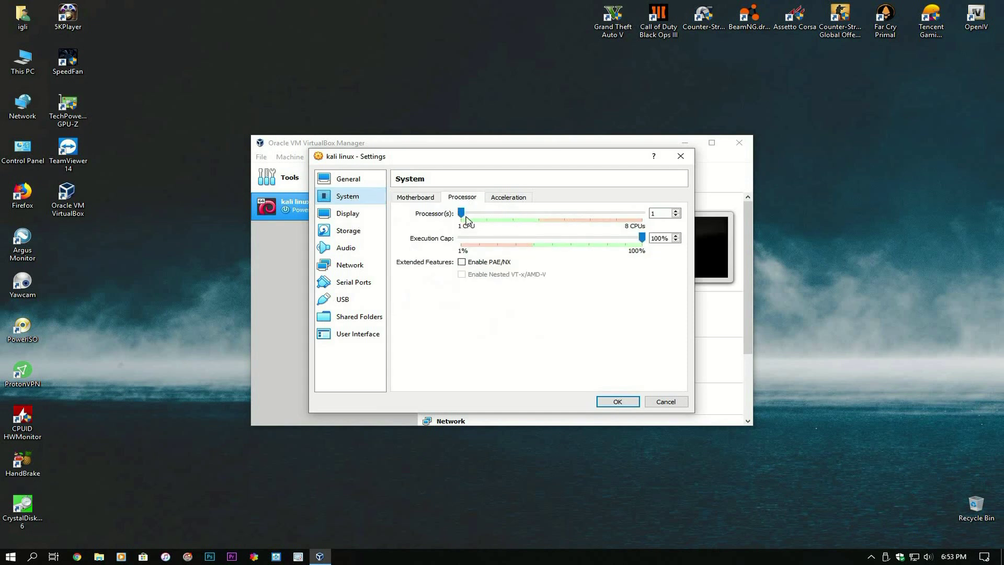
pyautogui.moveTo(466, 216); pyautogui.dragTo(494, 218)
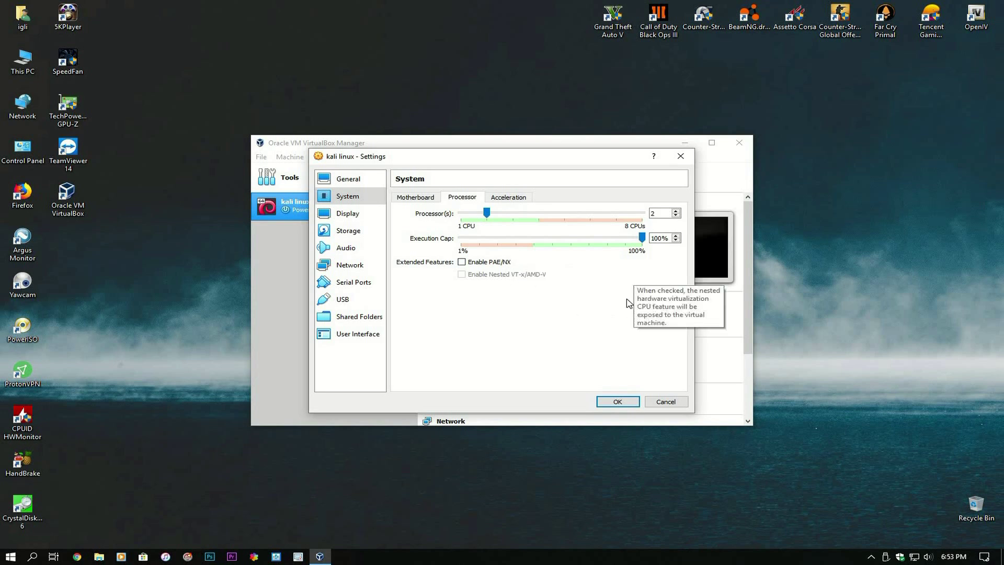
pyautogui.click(510, 199)
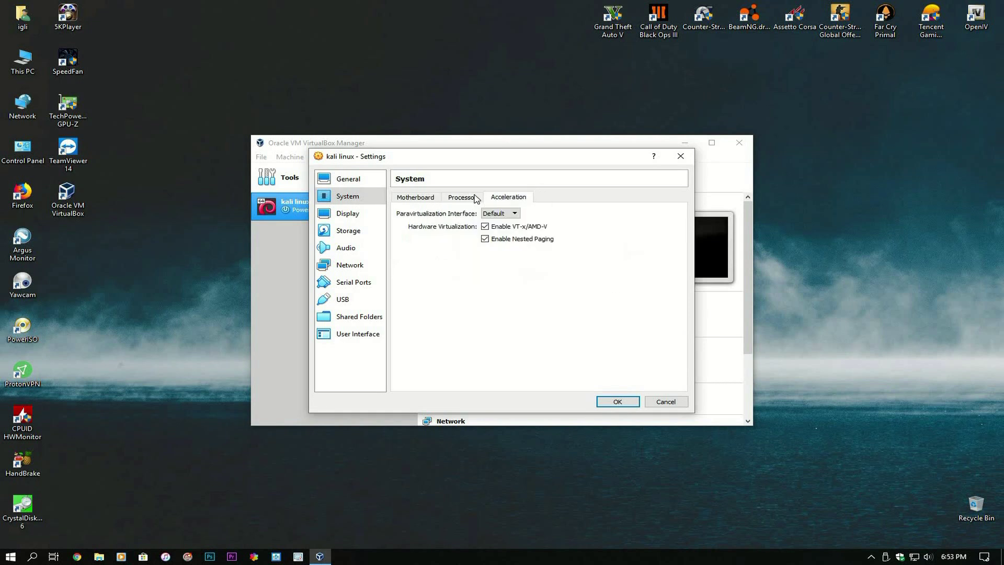
pyautogui.click(461, 198)
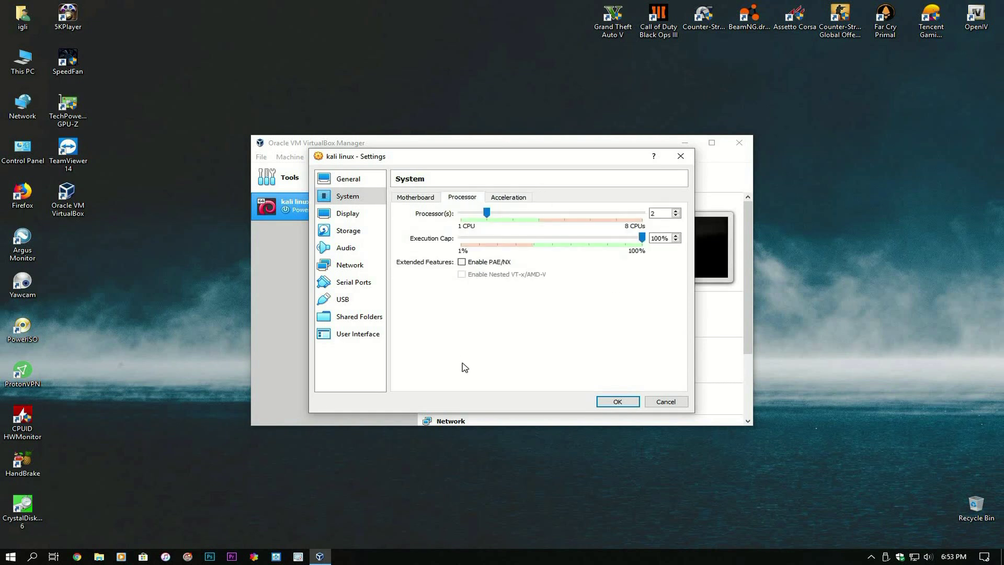
# - Set video memory to 128 MB and choose a disk file for the empty IDE optical drive
pyautogui.click(348, 215)
pyautogui.moveTo(482, 215); pyautogui.dragTo(644, 217)
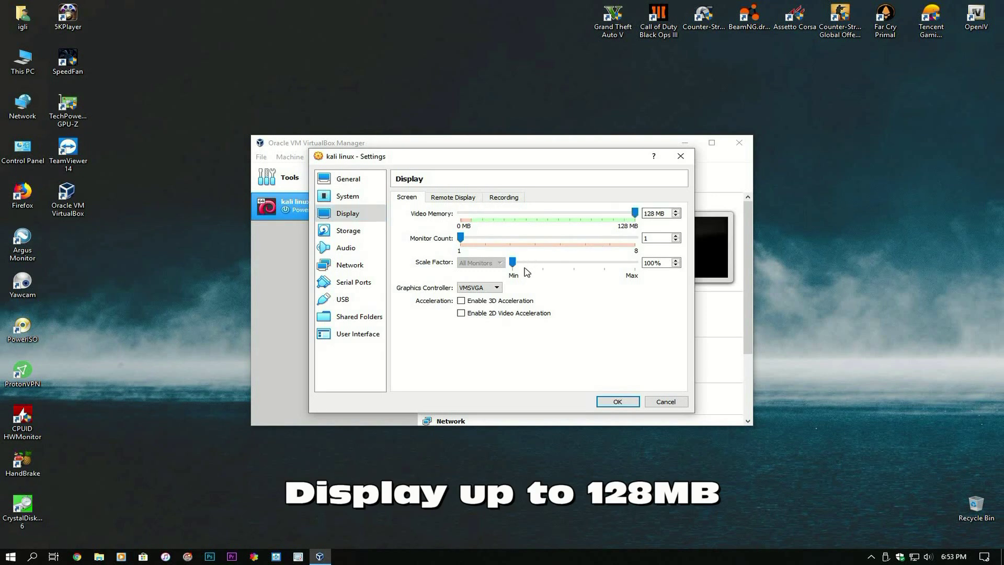
pyautogui.click(348, 231)
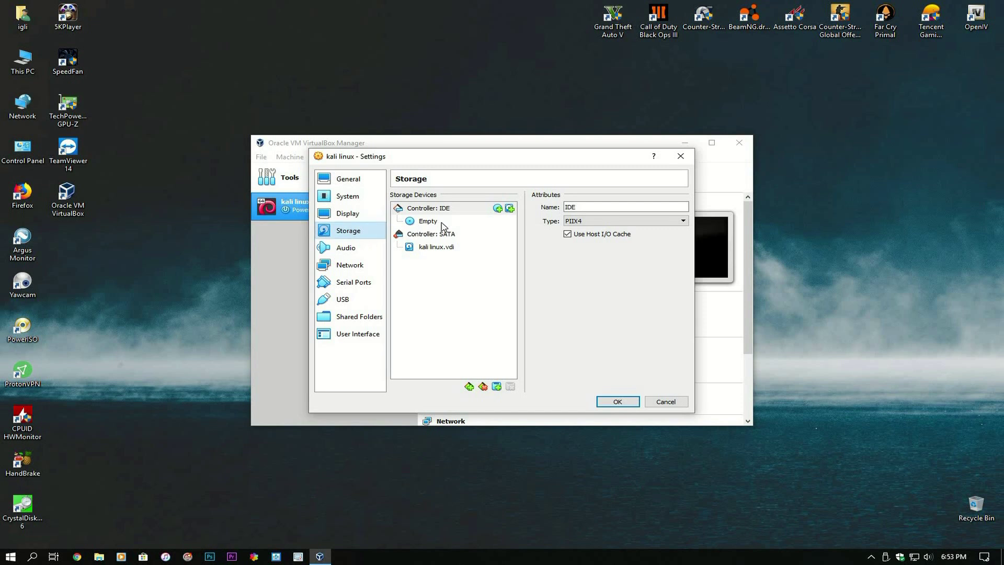
pyautogui.click(444, 227)
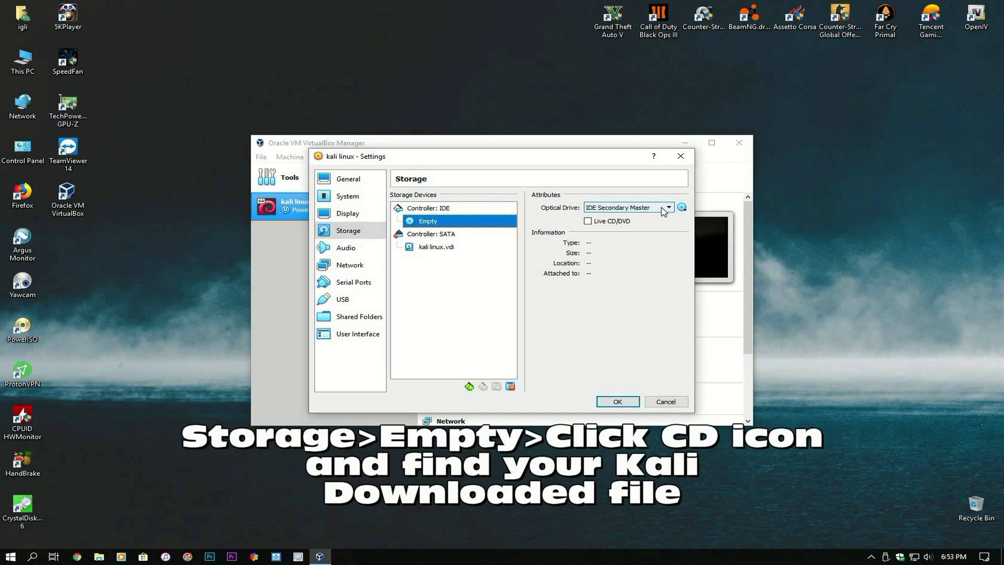
pyautogui.click(681, 207)
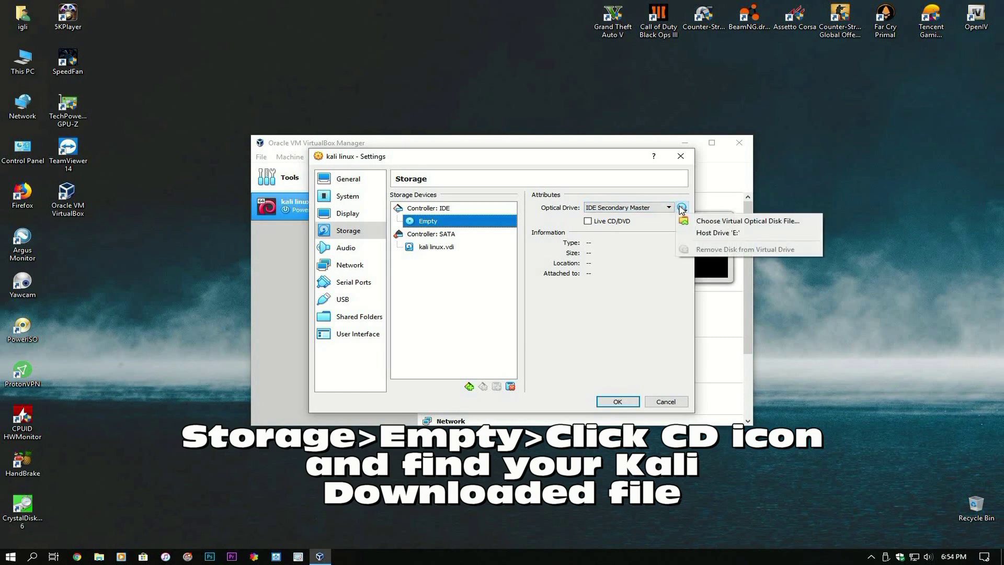
pyautogui.click(705, 222)
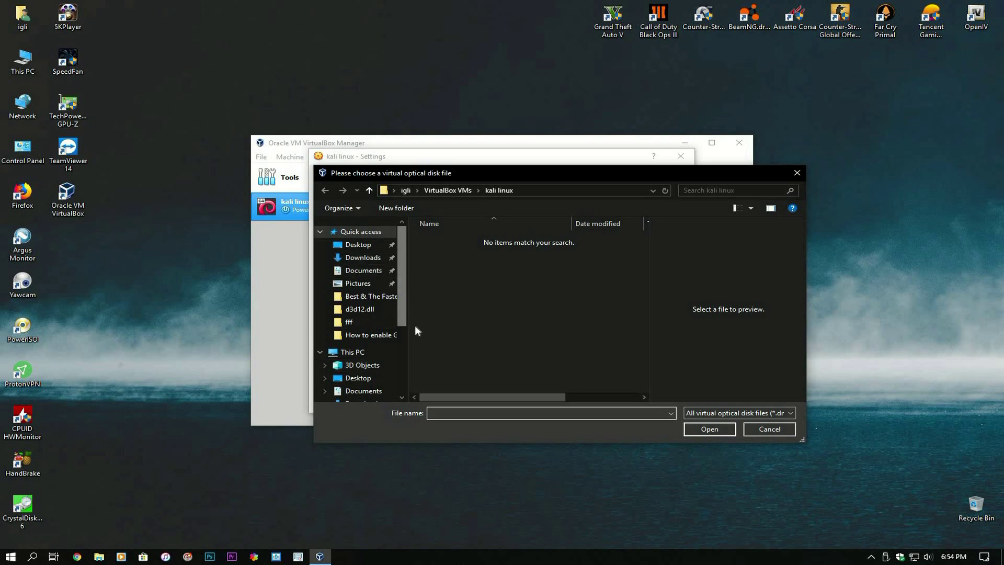
# - Attach kali-linux-kde-2019.1a-amd64.iso from D:\Downloads to the optical drive and save the settings
pyautogui.scroll(-3, 366, 313)
pyautogui.click(368, 344)
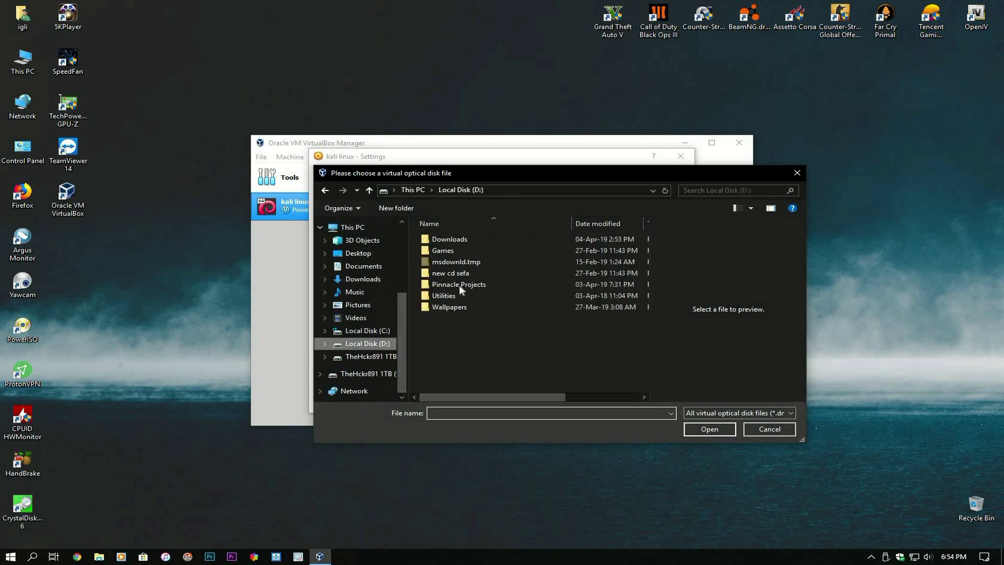
pyautogui.doubleClick(447, 238)
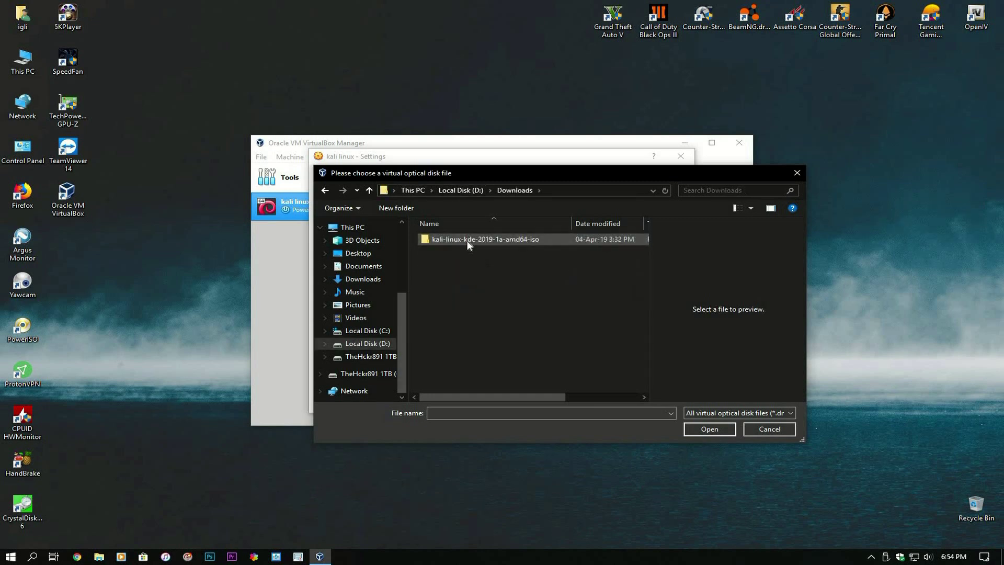
pyautogui.doubleClick(469, 240)
pyautogui.click(468, 240)
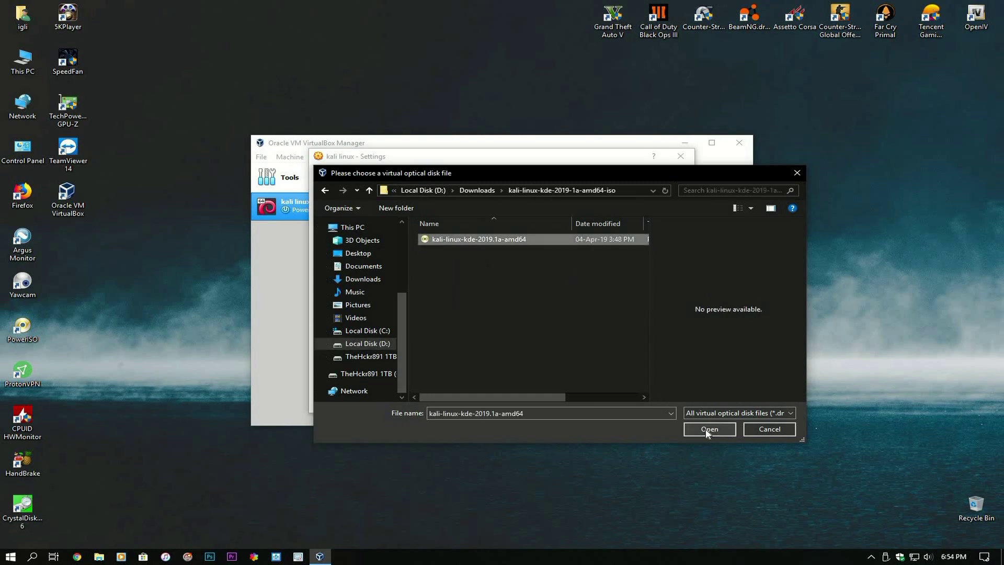
pyautogui.click(709, 429)
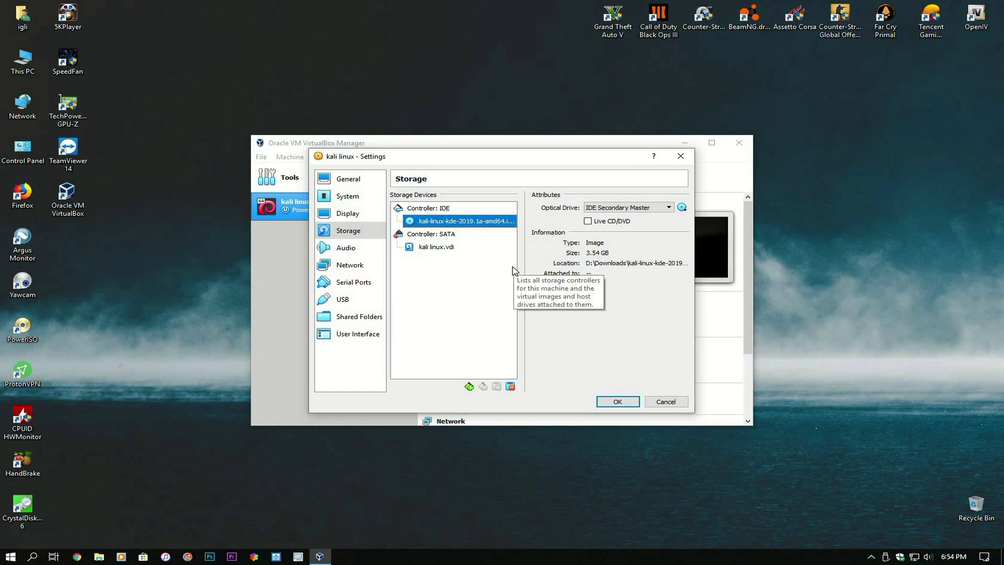
pyautogui.click(346, 299)
pyautogui.click(617, 402)
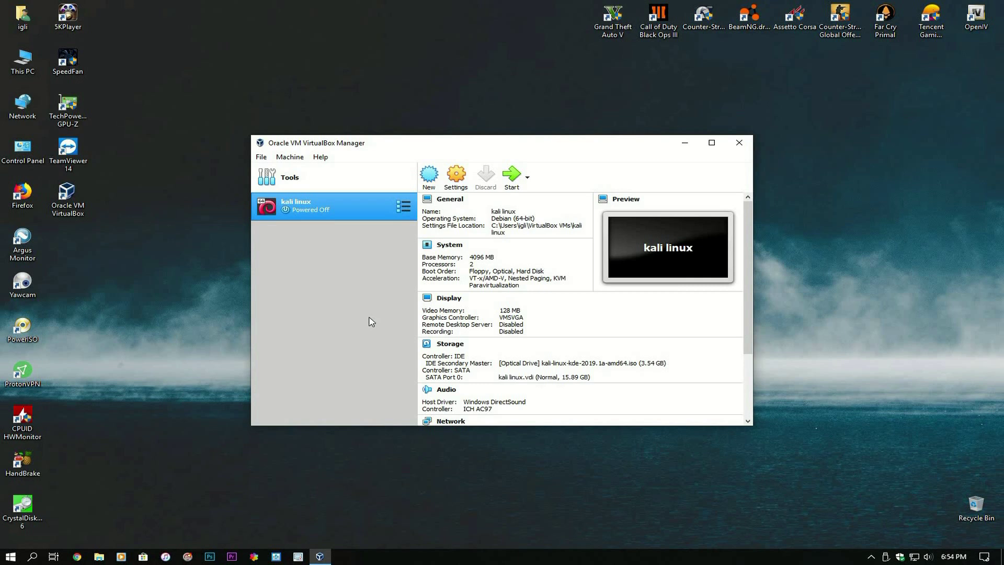
# - Launch the kali linux VM from the VirtualBox Manager toolbar
pyautogui.click(870, 556)
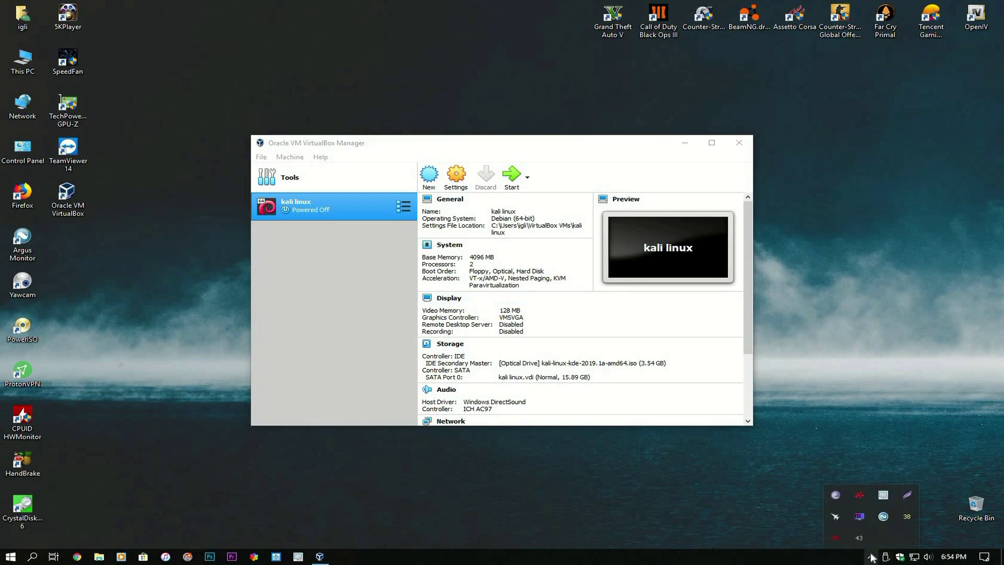
pyautogui.click(512, 177)
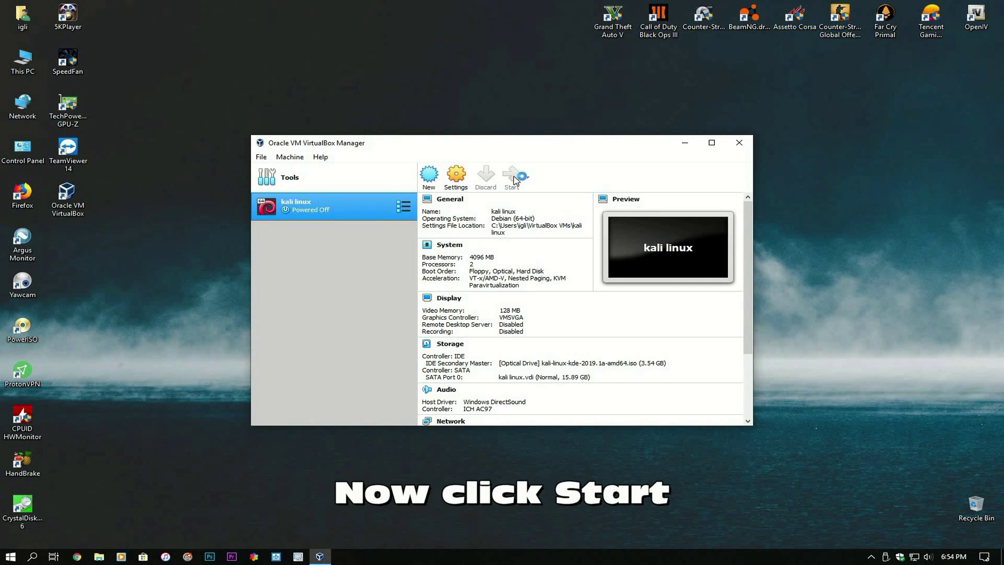
pyautogui.click(514, 181)
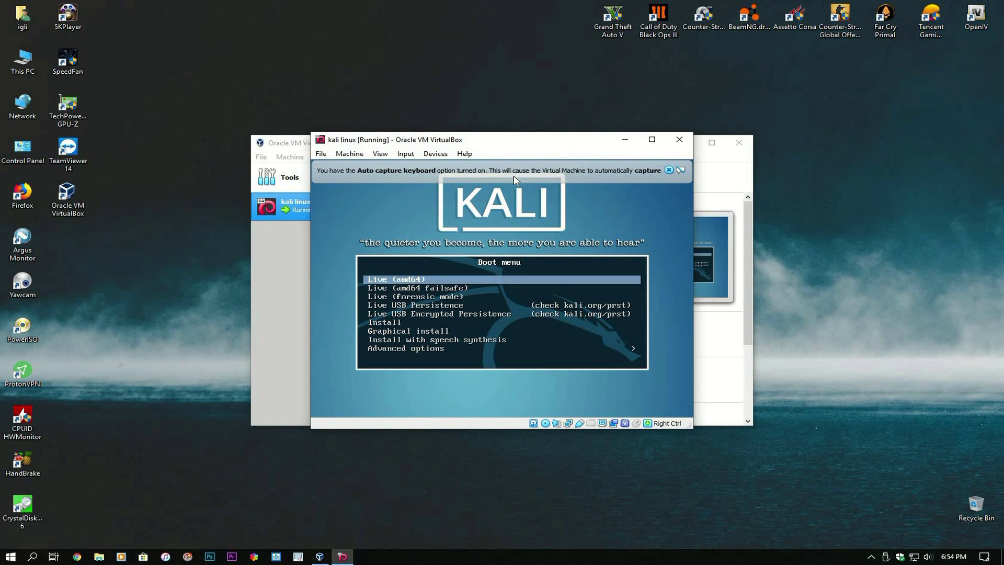
# - Boot Graphical install and accept English, United States and American English keyboard
pyautogui.press('Down')
pyautogui.press('Down')
pyautogui.press('Down')
pyautogui.press('Down')
pyautogui.press('Down')
pyautogui.press('Down')
pyautogui.press('Return')
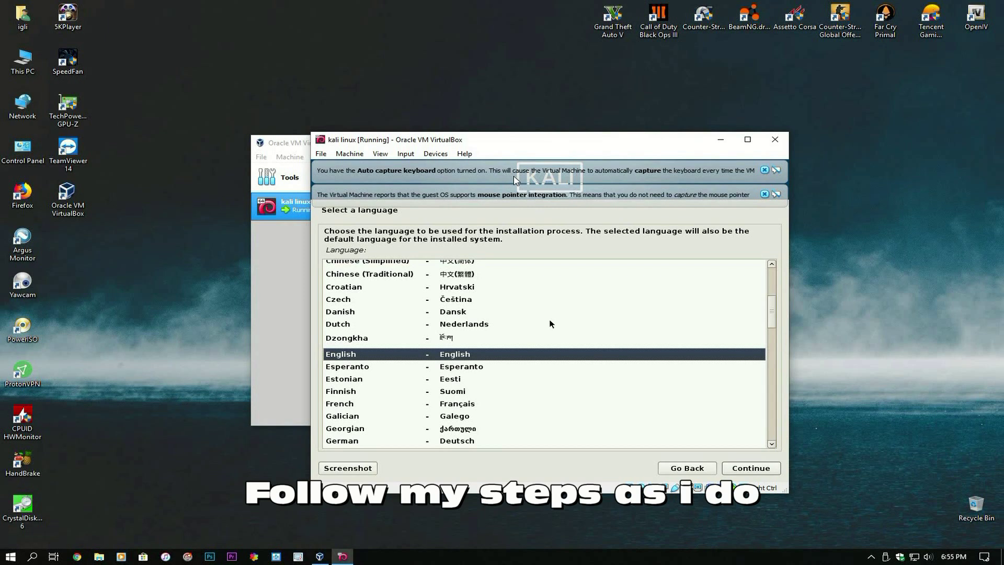
pyautogui.press('Return')
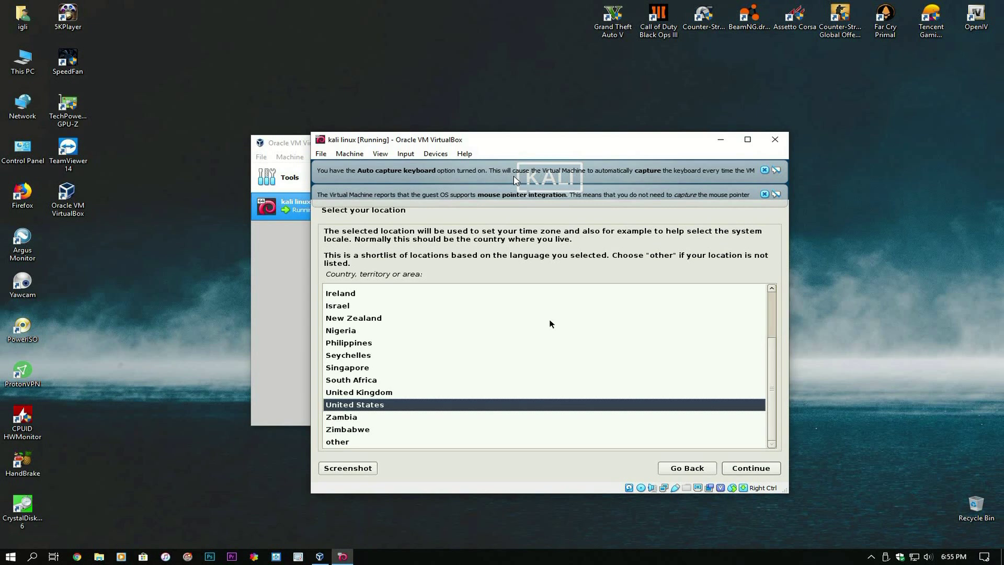
pyautogui.press('Down')
pyautogui.press('Up')
pyautogui.press('Return')
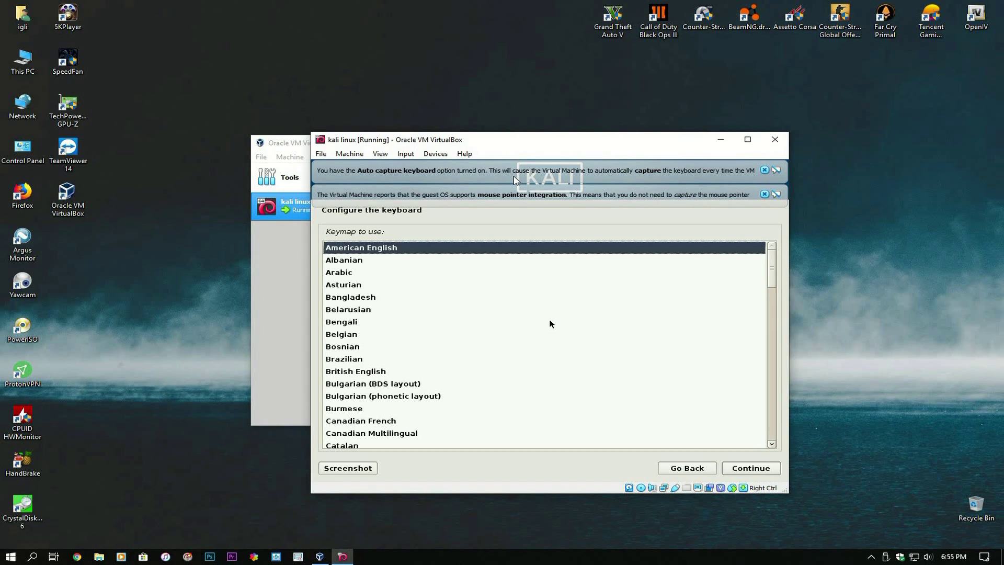
pyautogui.press('Return')
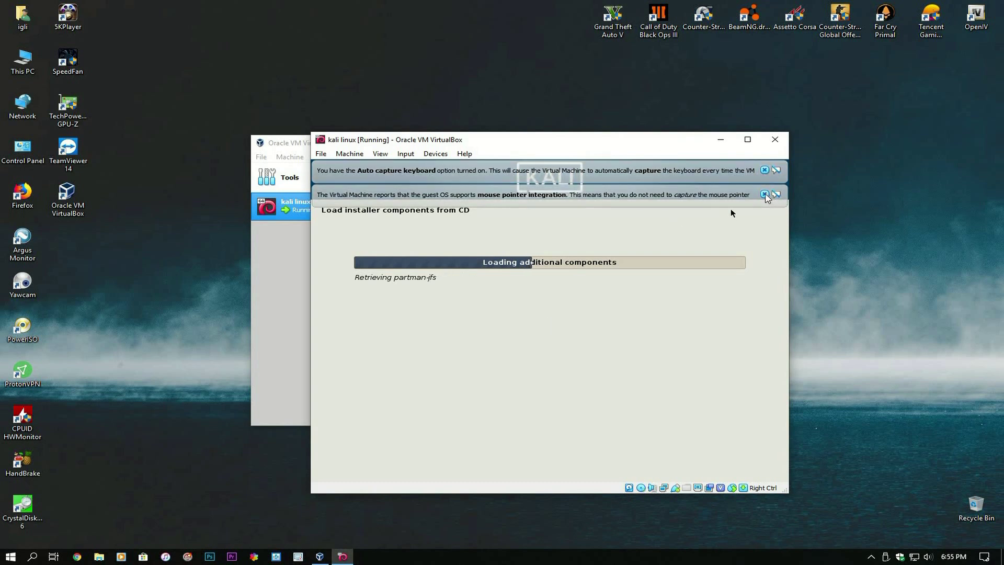
# - Dismiss both VirtualBox notices, then keep hostname 'kali' with an empty domain name
pyautogui.click(764, 193)
pyautogui.click(764, 170)
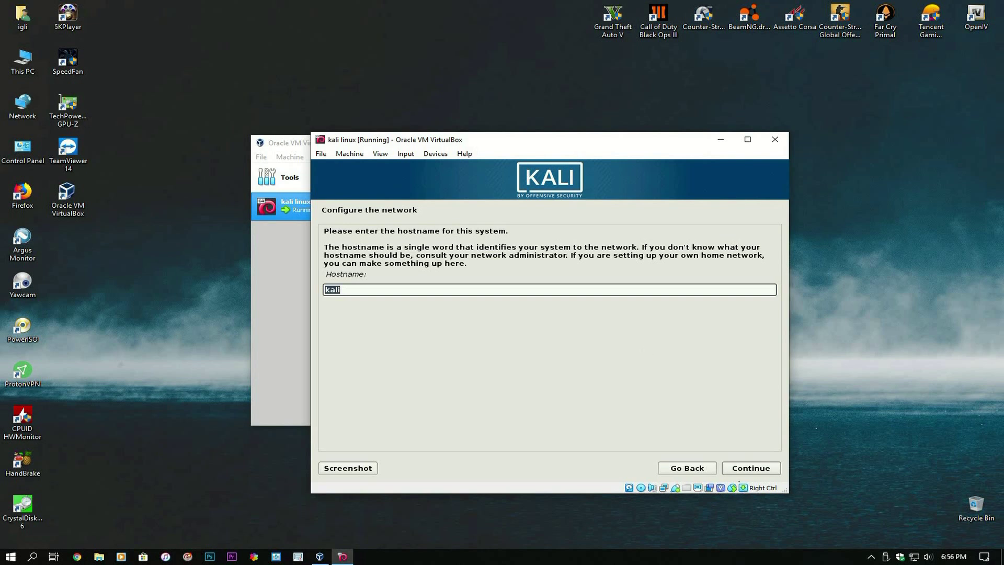
pyautogui.click(746, 467)
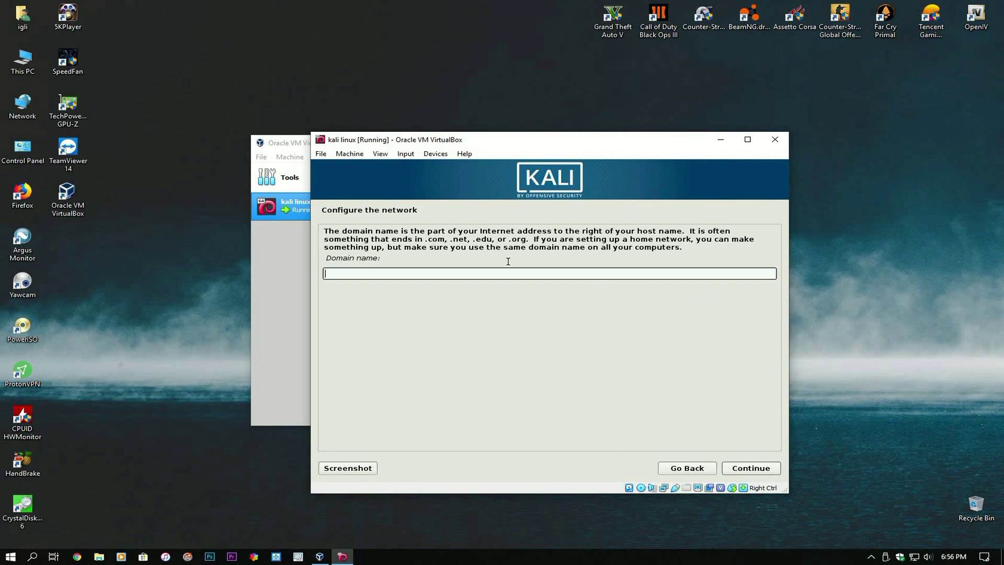
pyautogui.click(747, 469)
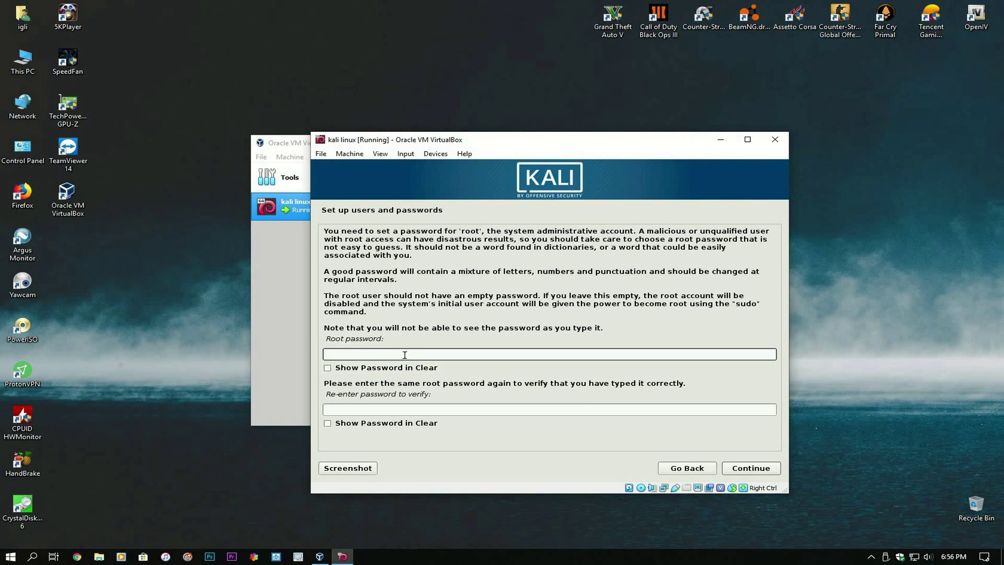
# - Set and confirm the root password, then keep Eastern as the time zone
pyautogui.write('toor')
pyautogui.click(380, 412)
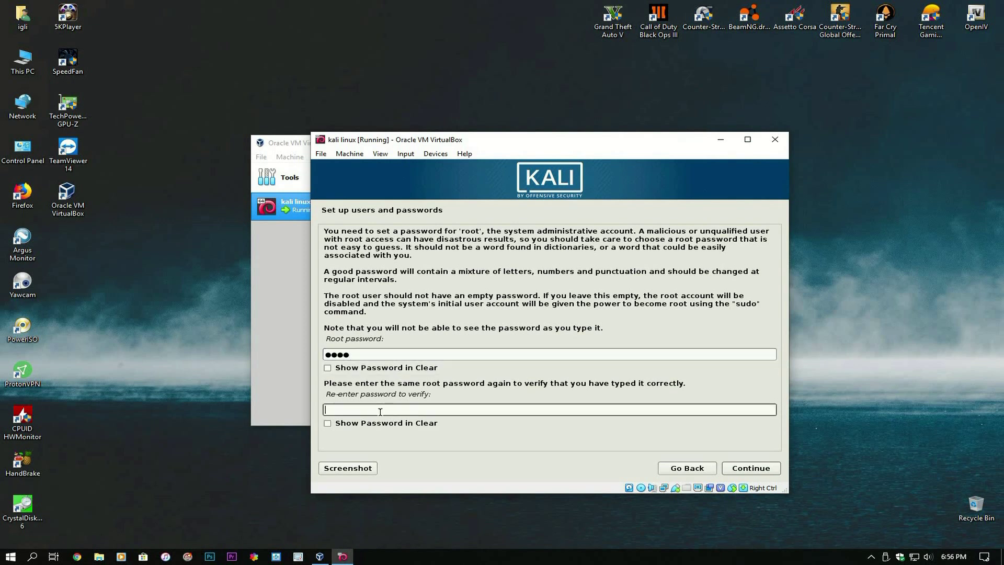
pyautogui.write('toor')
pyautogui.click(739, 472)
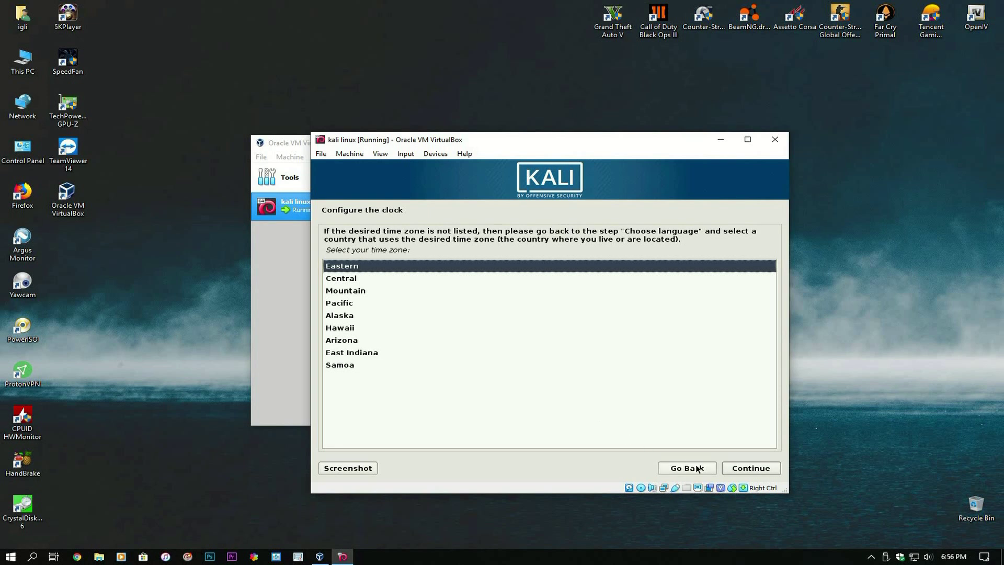
pyautogui.click(748, 471)
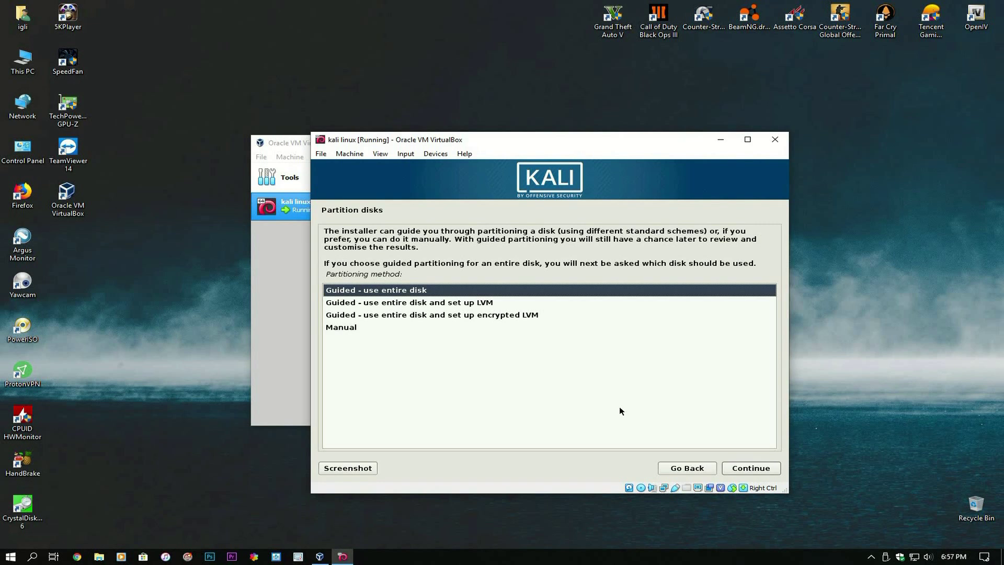
# - Guided-partition the entire 17.1 GB sda disk with all files in one partition
pyautogui.click(737, 469)
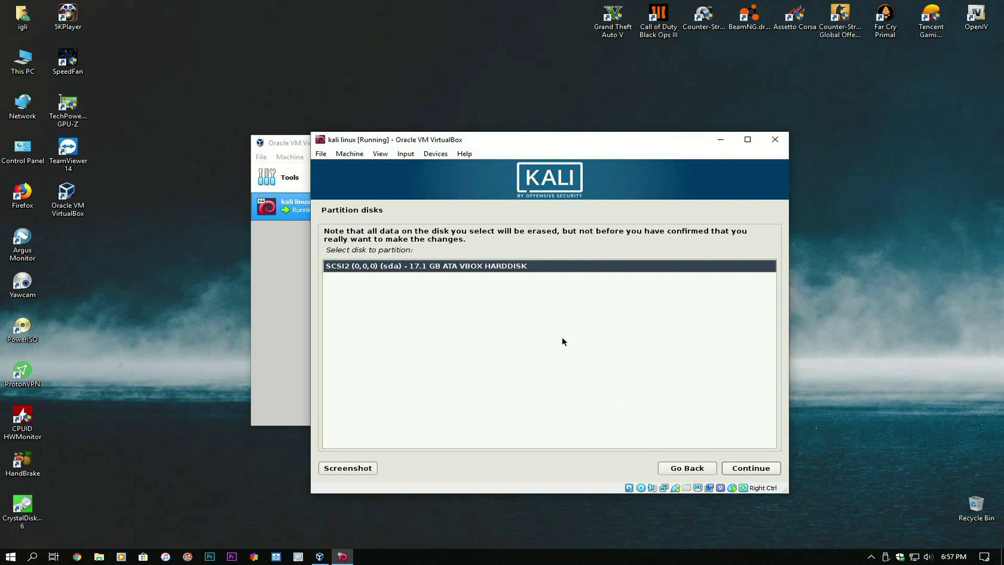
pyautogui.click(743, 469)
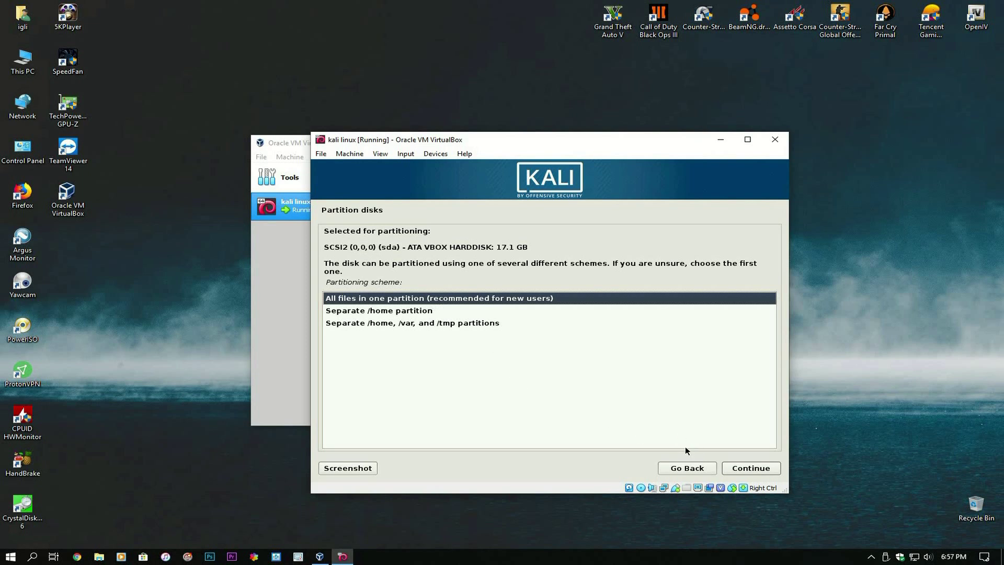
pyautogui.click(735, 468)
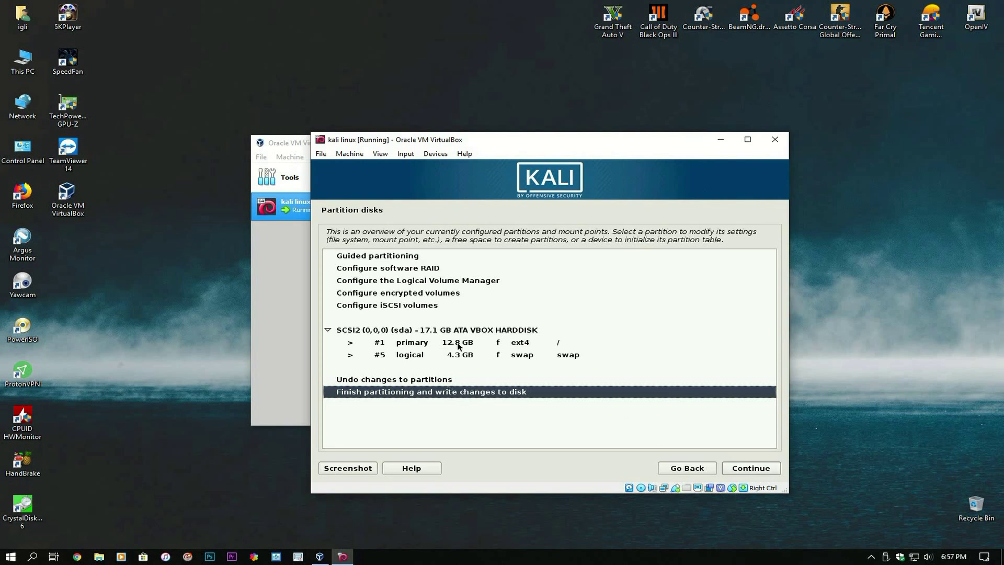
pyautogui.click(753, 468)
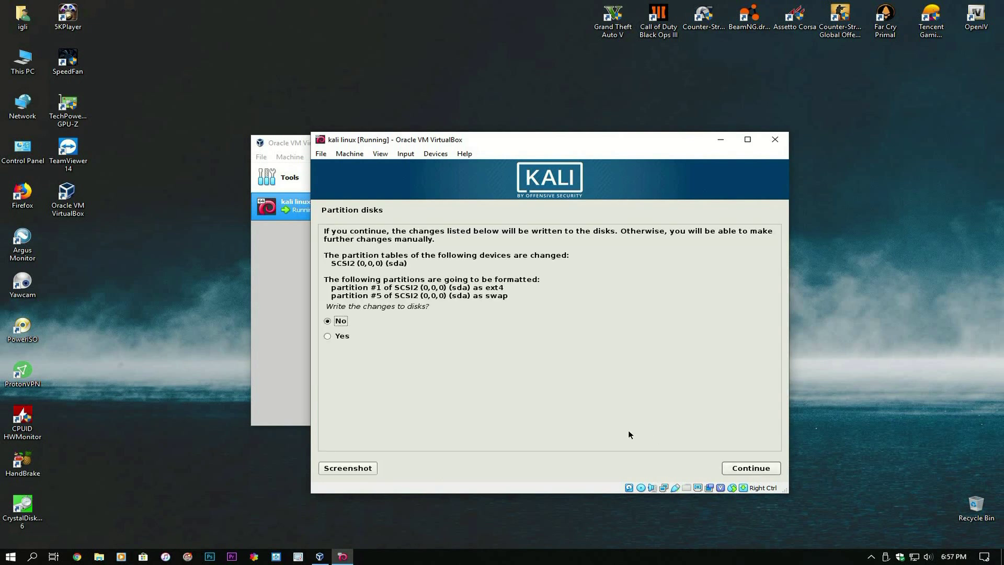
# - Approve writing the ext4 and swap partition changes to disk
pyautogui.click(337, 338)
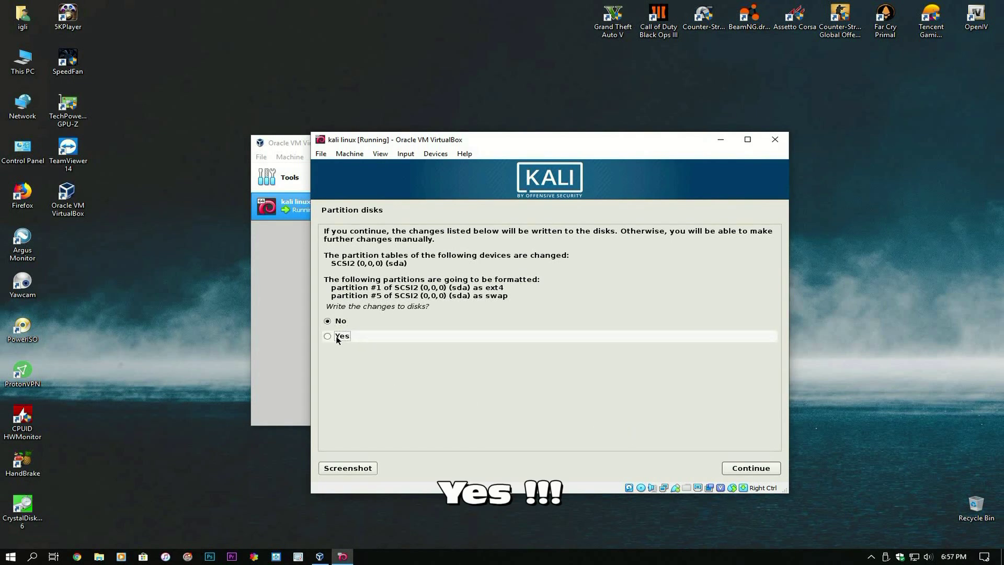
pyautogui.click(755, 470)
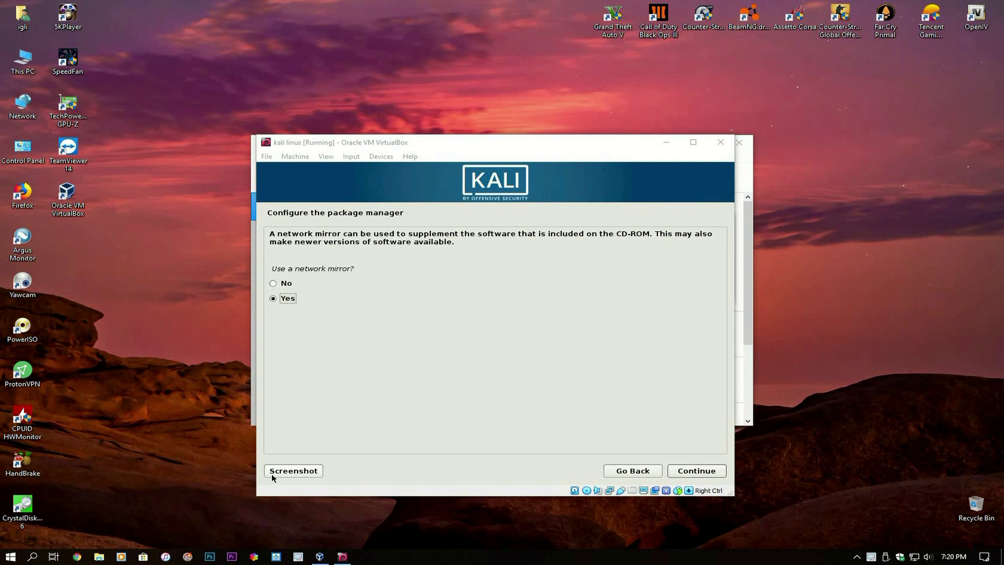
# - Use a network mirror for the package manager, leaving the HTTP proxy blank
pyautogui.click(690, 469)
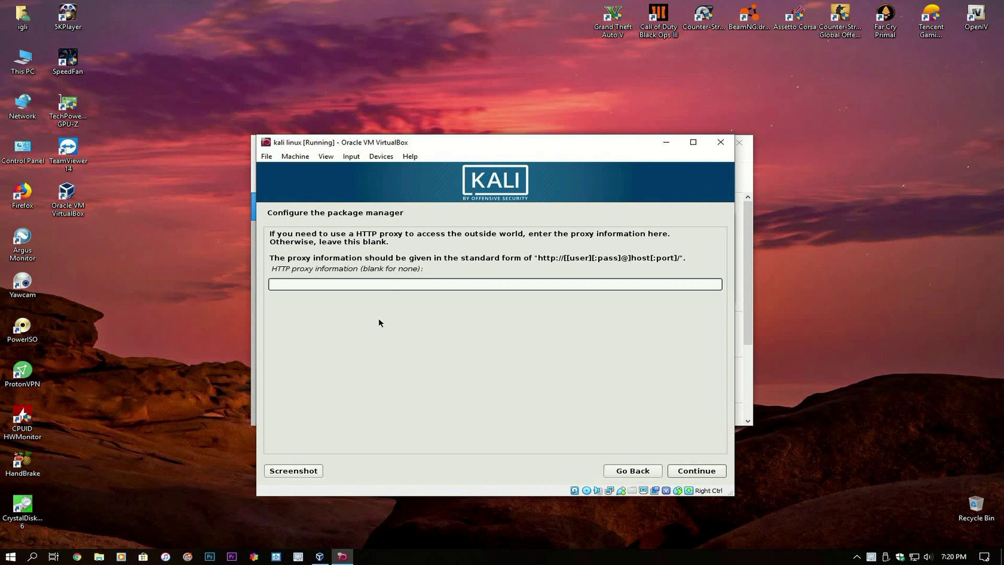
pyautogui.click(699, 471)
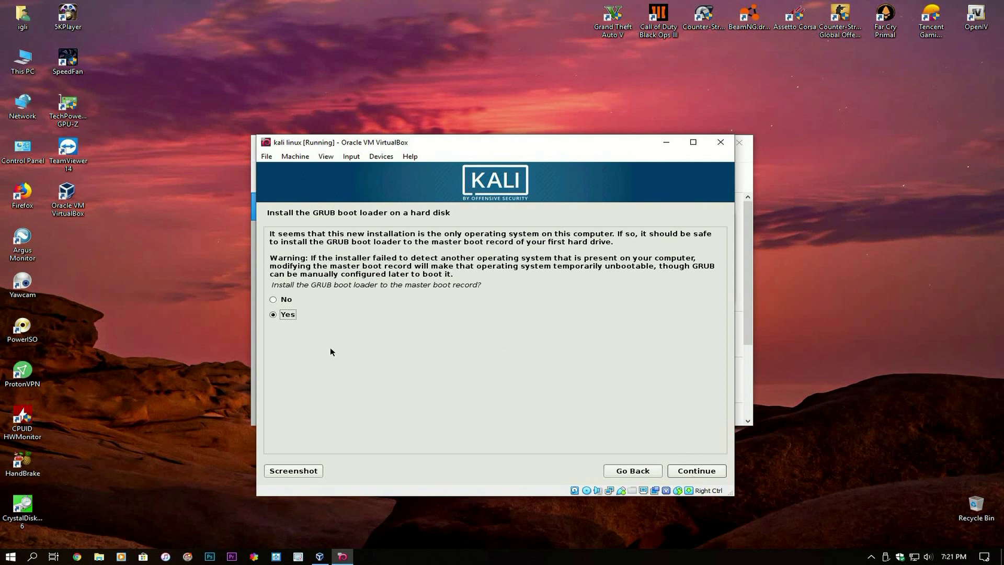
# - Install the GRUB boot loader to the master boot record on /dev/sda
pyautogui.click(701, 470)
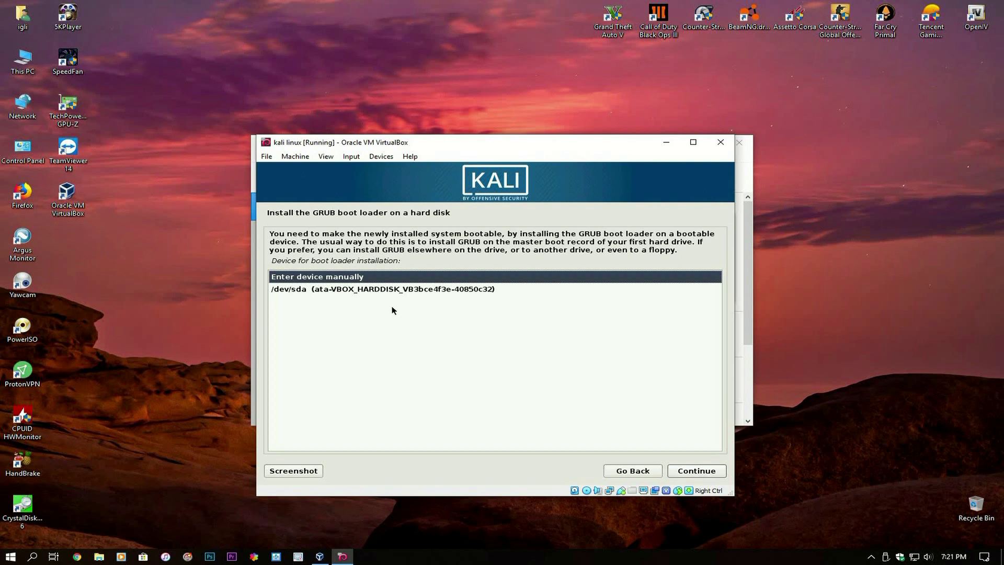
pyautogui.click(347, 291)
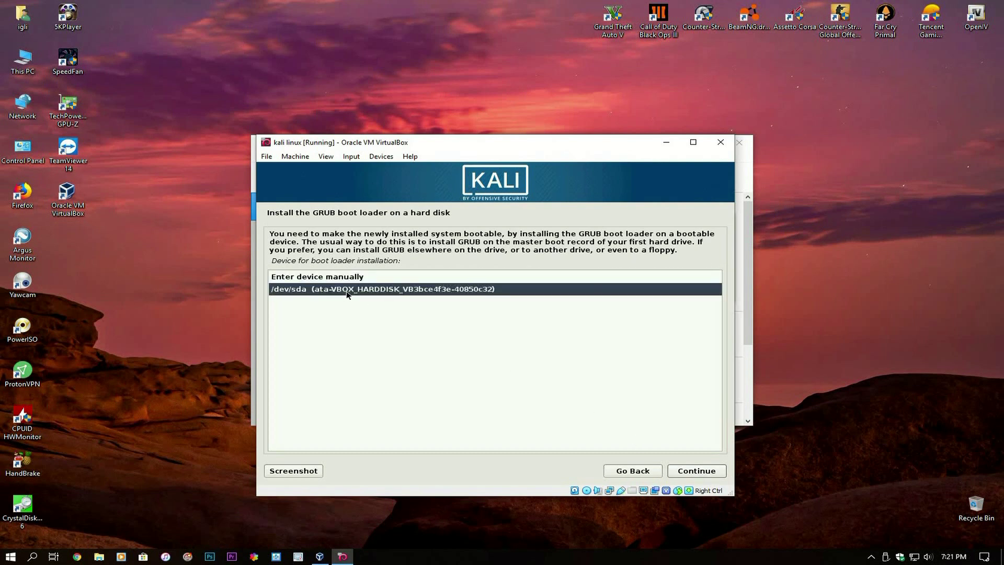
pyautogui.click(685, 470)
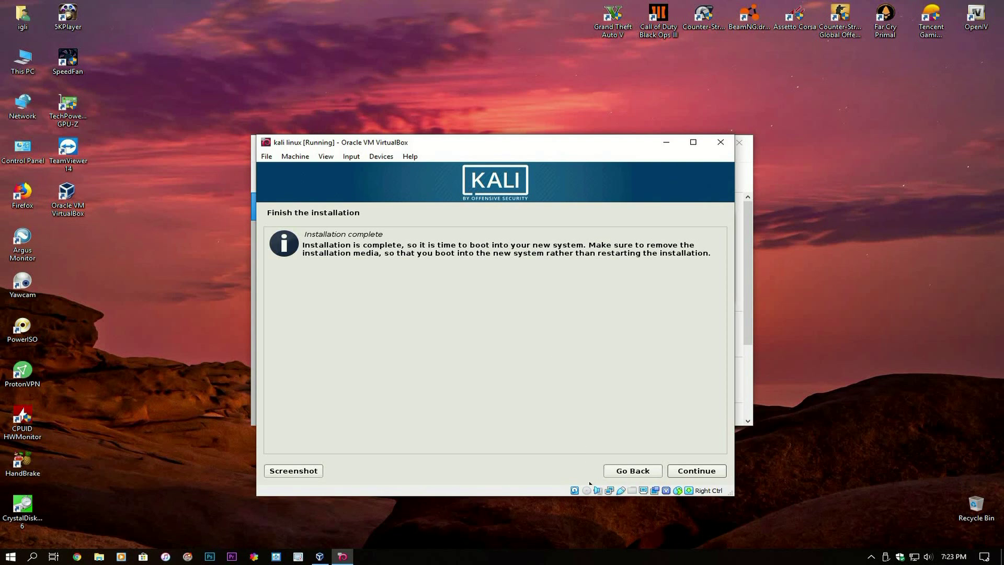
# - Finish the installation to reboot, dismissing the two mouse integration notices
pyautogui.click(698, 471)
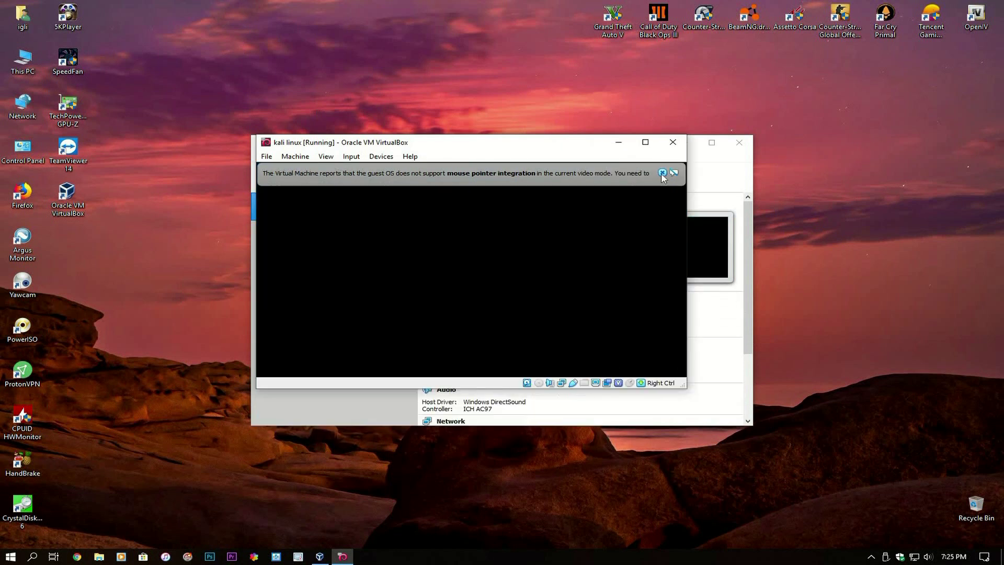
pyautogui.click(661, 173)
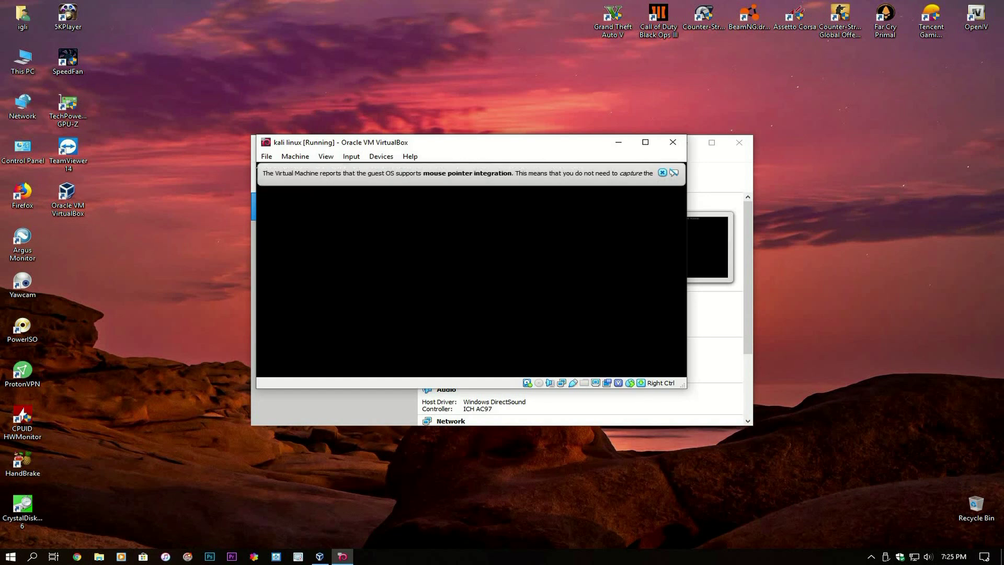
pyautogui.click(661, 173)
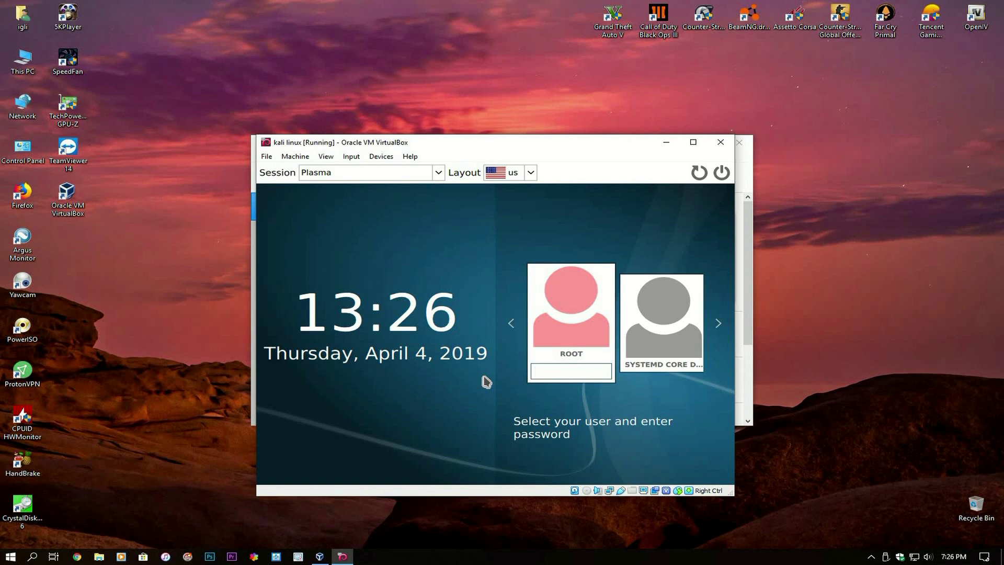
# - Log in to Kali by submitting the root password
pyautogui.write('toor')
pyautogui.press('Return')
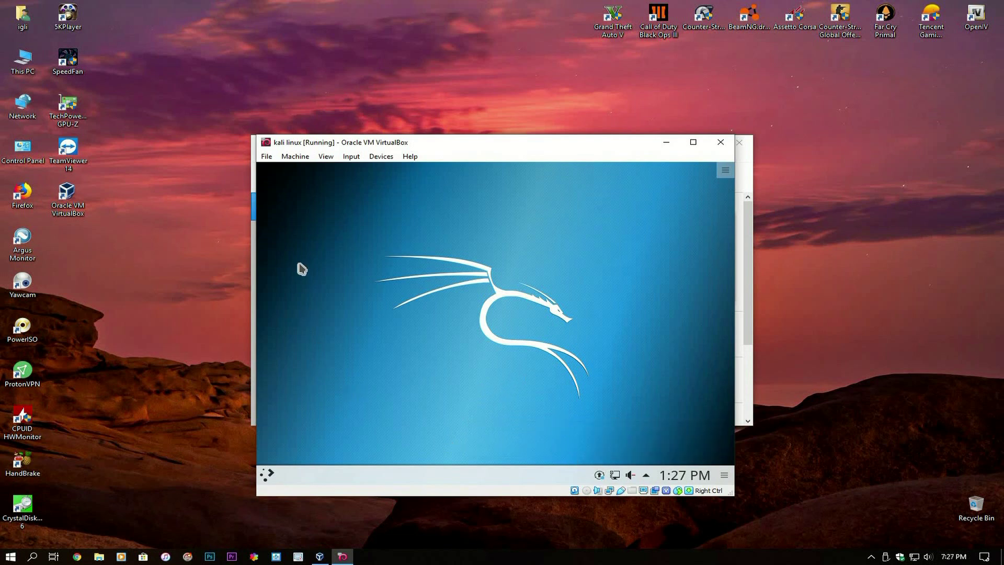
# - Open the Kickoff launcher's application categories and browse 06 - Wireless Attacks
pyautogui.click(268, 475)
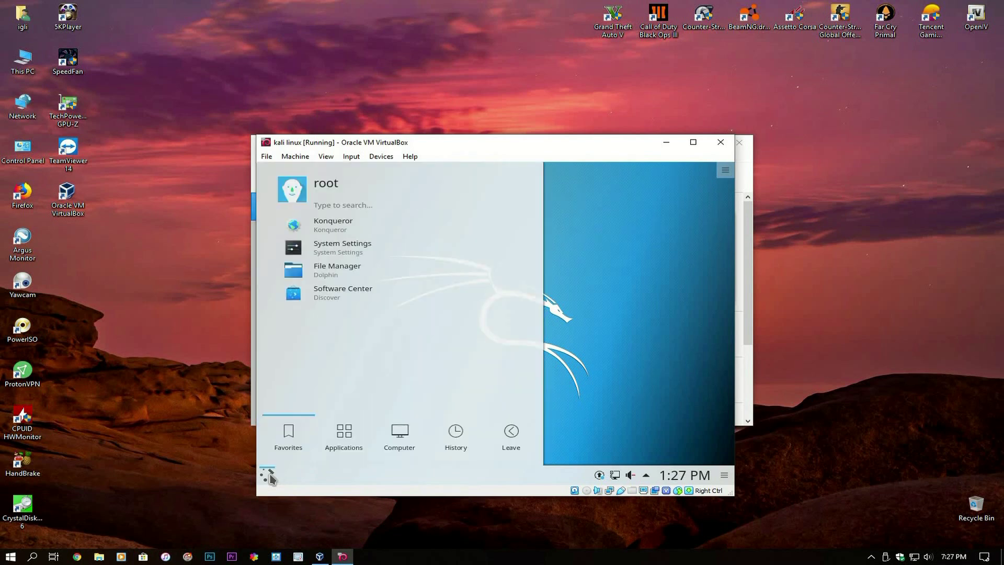
pyautogui.click(341, 431)
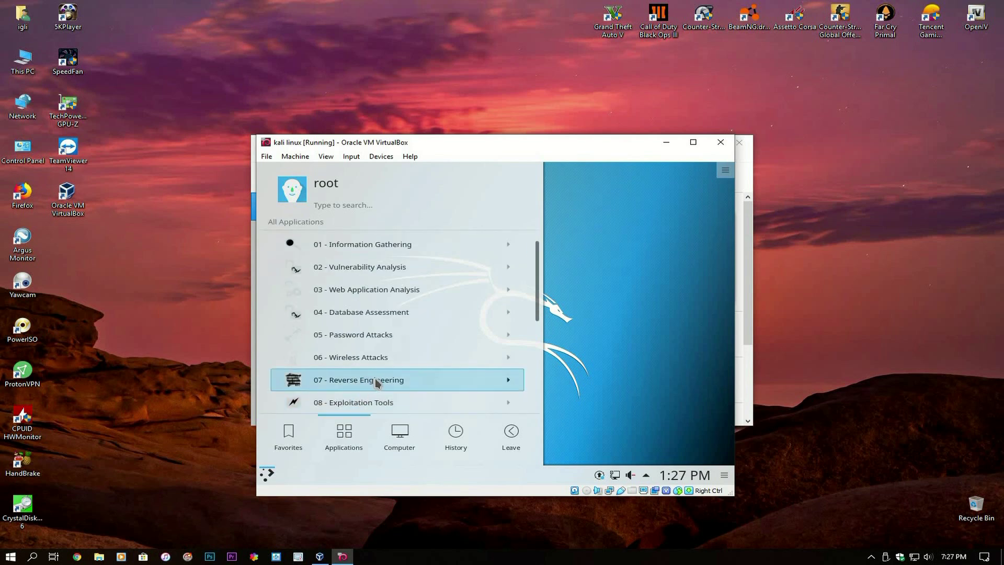
pyautogui.moveTo(538, 285); pyautogui.dragTo(522, 272)
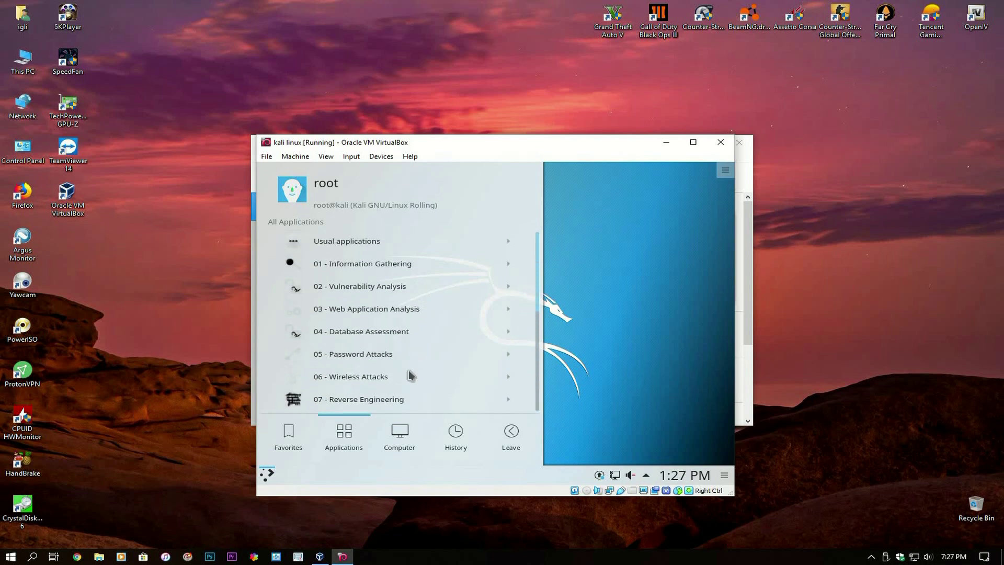
pyautogui.click(505, 380)
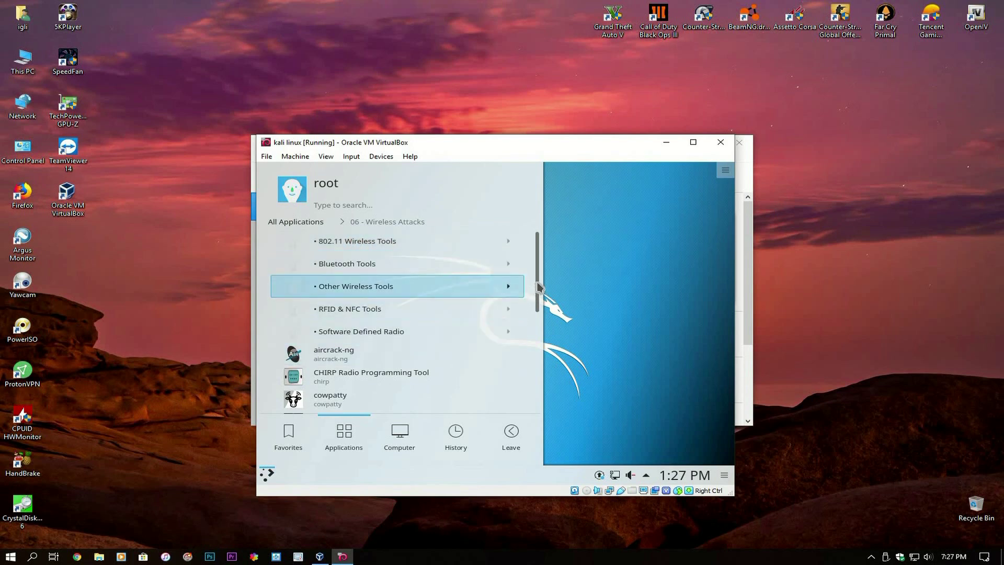
pyautogui.moveTo(535, 314); pyautogui.dragTo(528, 280)
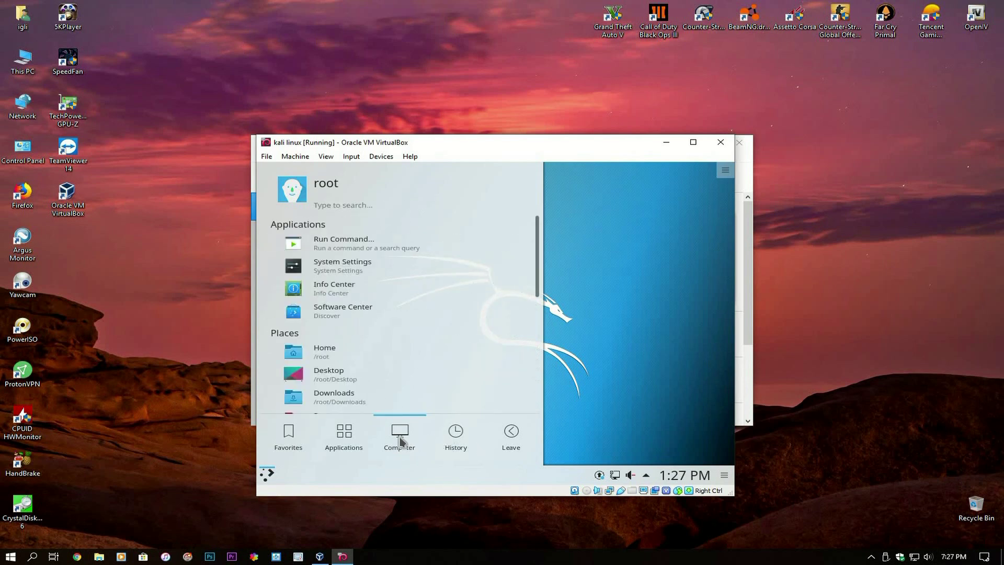
# - Return to the category list, look into 14 - System Services, and go back
pyautogui.scroll(-1, 371, 361)
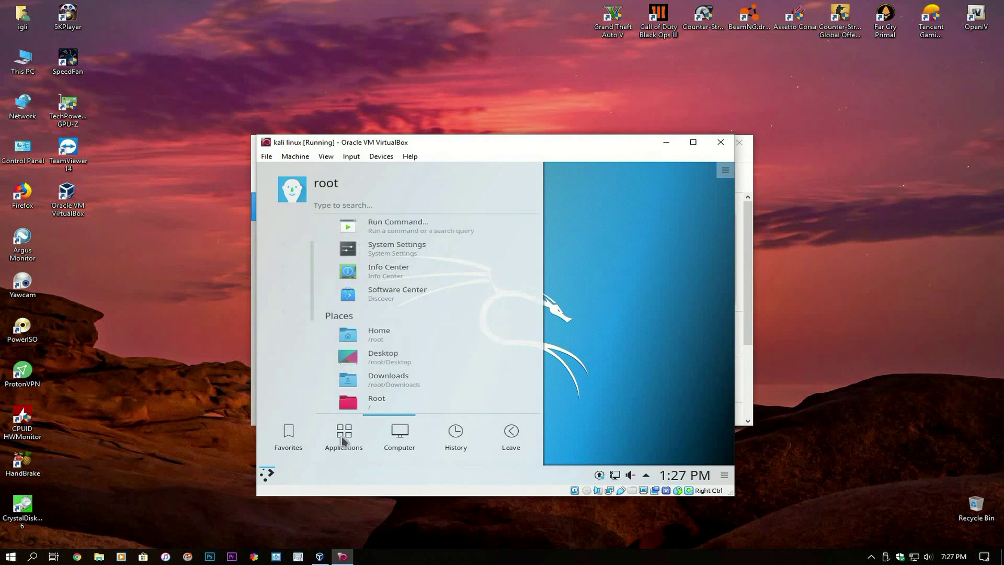
pyautogui.scroll(1, 412, 317)
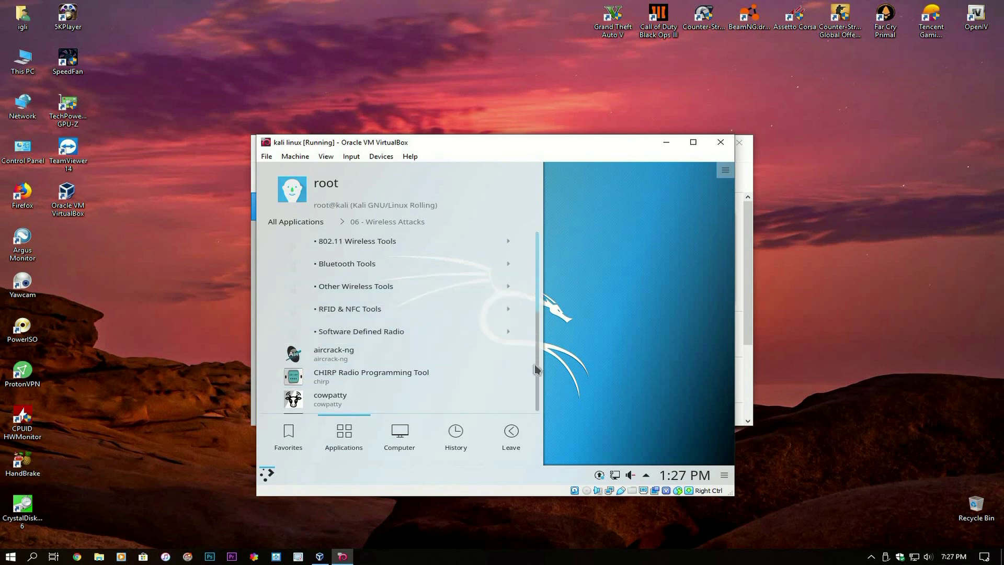
pyautogui.scroll(-4, 536, 369)
pyautogui.scroll(2, 530, 292)
pyautogui.scroll(5, 530, 267)
pyautogui.click(286, 221)
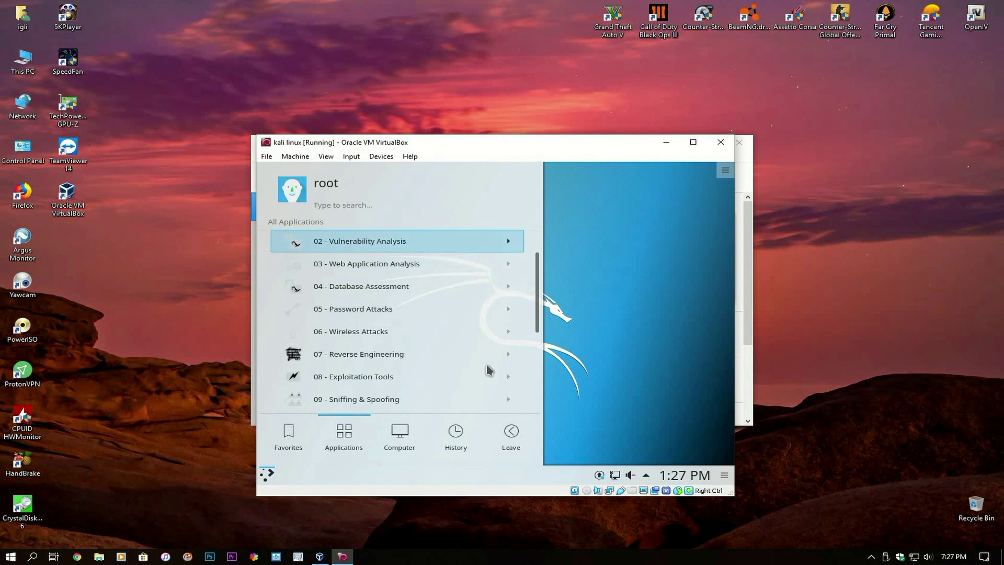
pyautogui.moveTo(534, 289); pyautogui.dragTo(527, 381)
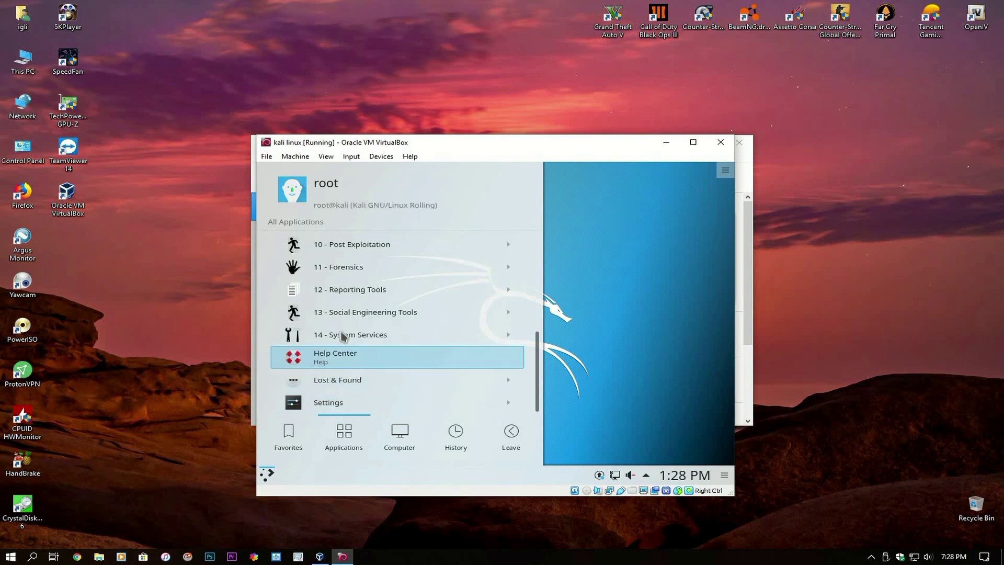
pyautogui.click(343, 334)
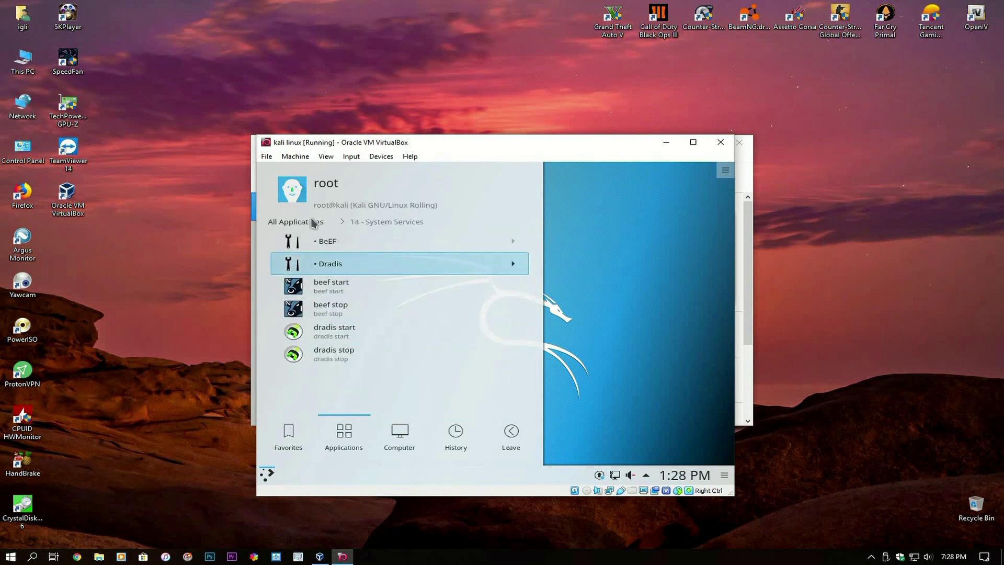
pyautogui.click(272, 222)
# - Scroll to the top of the categories and open Usual applications
pyautogui.scroll(2, 320, 270)
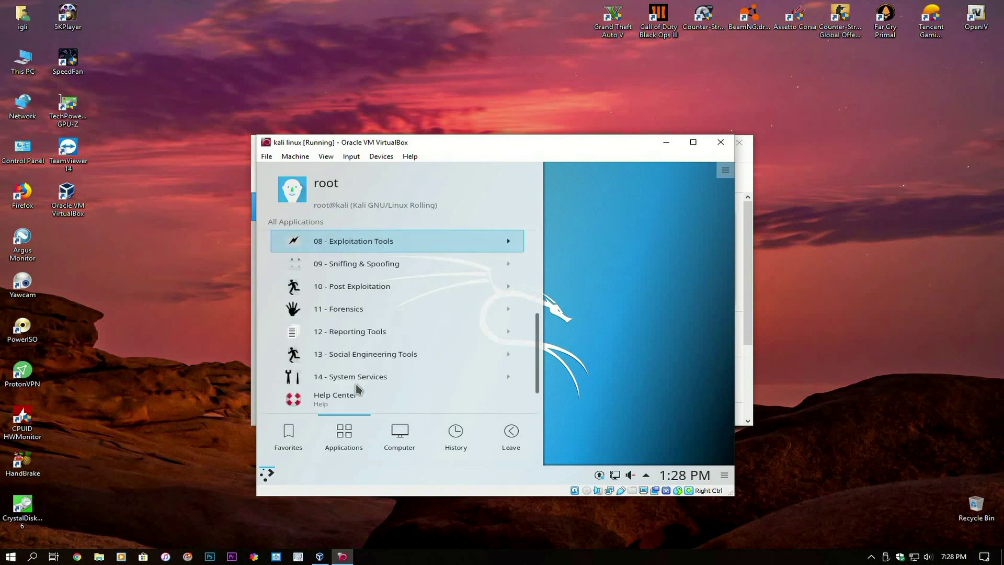
pyautogui.scroll(6, 345, 339)
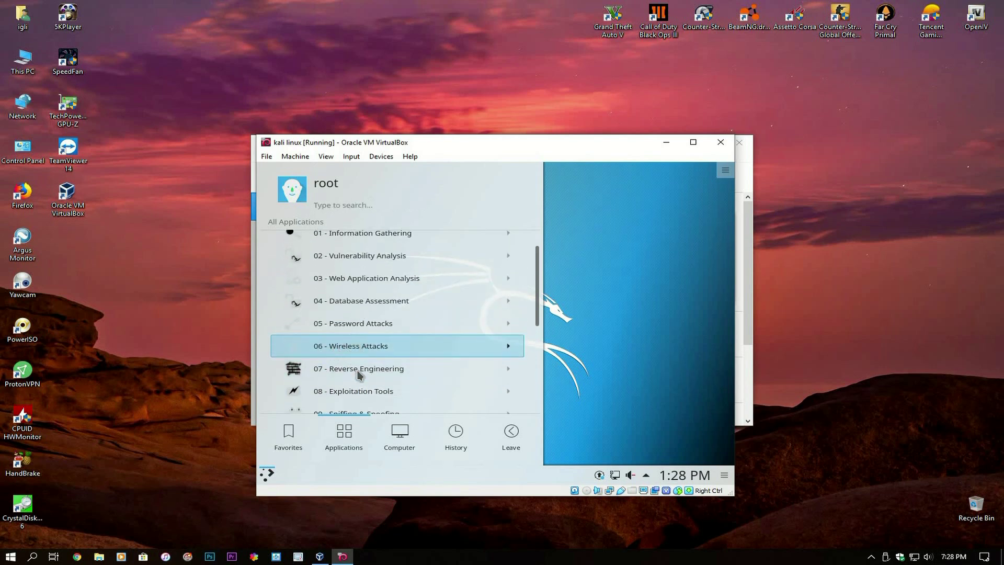
pyautogui.scroll(1, 356, 335)
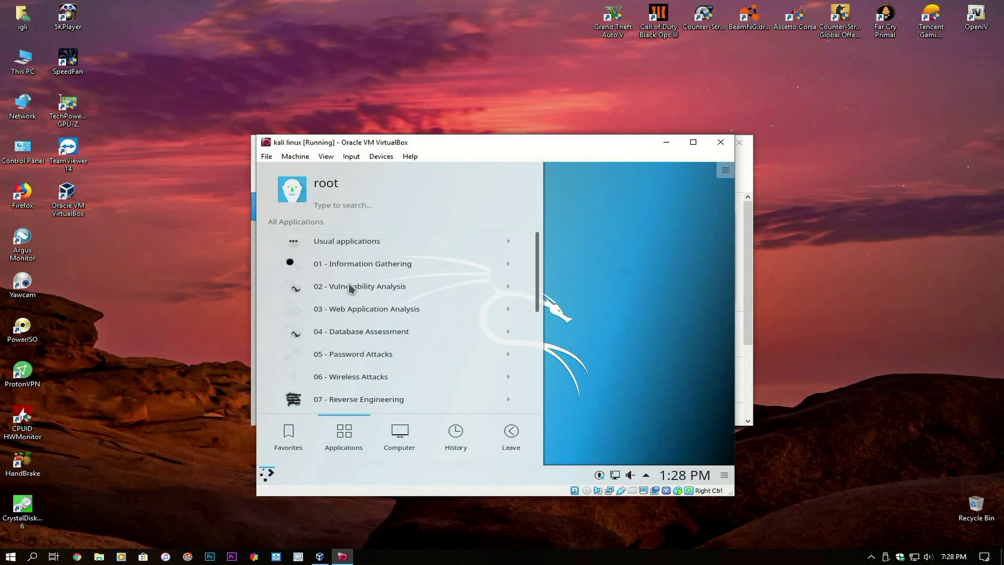
pyautogui.click(333, 243)
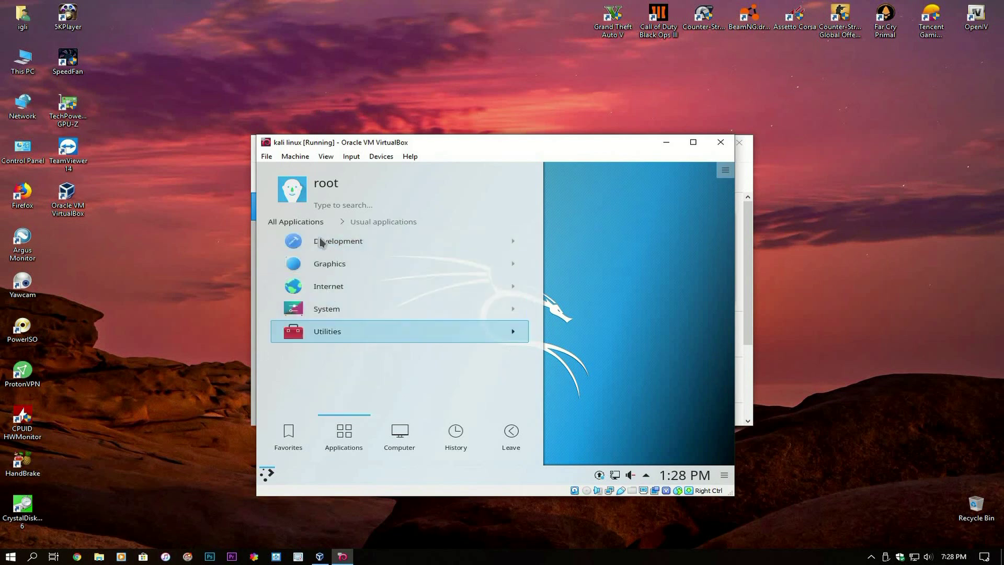
# - Close the launcher, then open Run Command from the desktop's right-click menu and dismiss it
pyautogui.click(264, 476)
pyautogui.rightClick(369, 245)
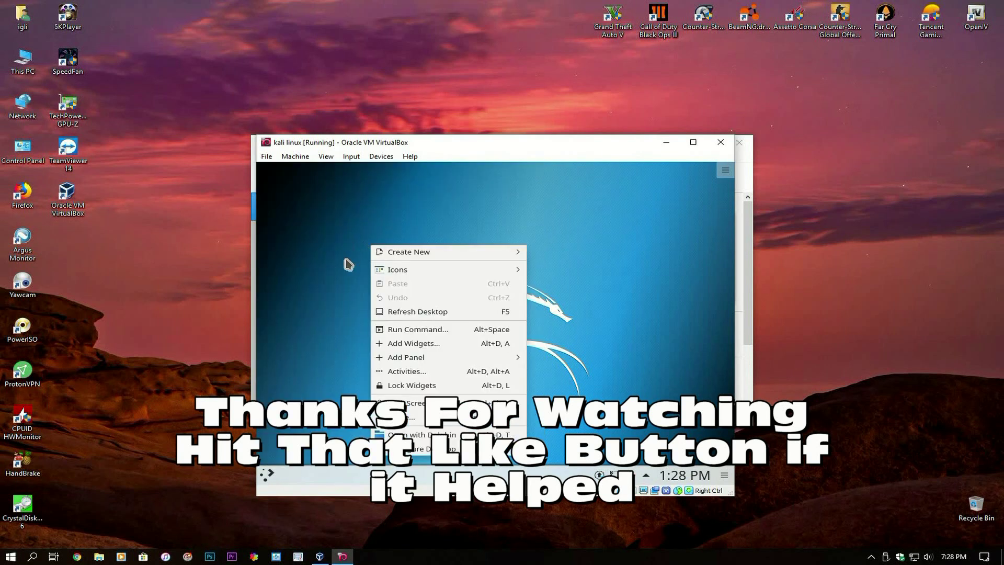
pyautogui.click(406, 331)
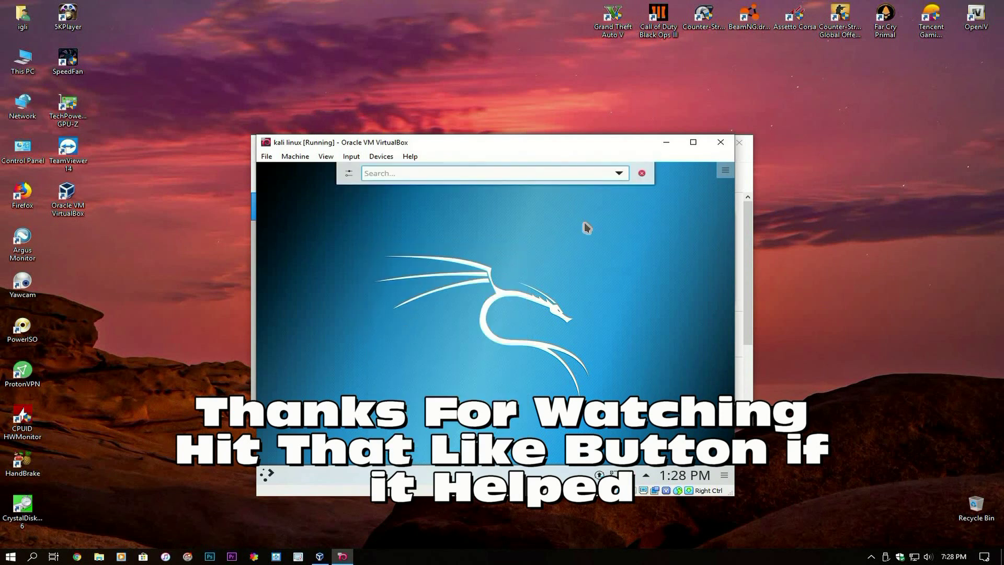
pyautogui.click(582, 250)
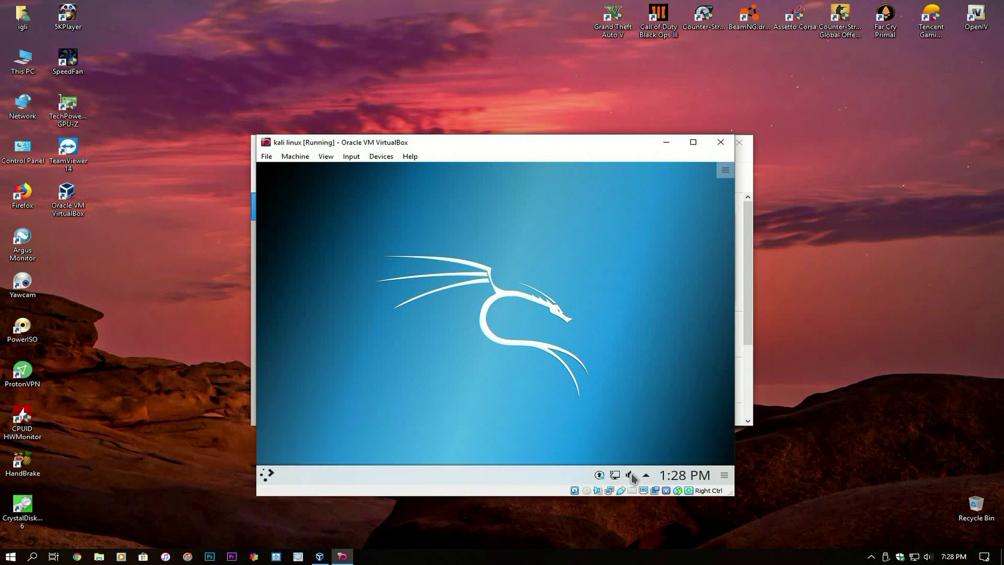
# - Mute the guest audio and browse the volume popup's applications and devices lists before closing it
pyautogui.middleClick(632, 476)
pyautogui.click(632, 475)
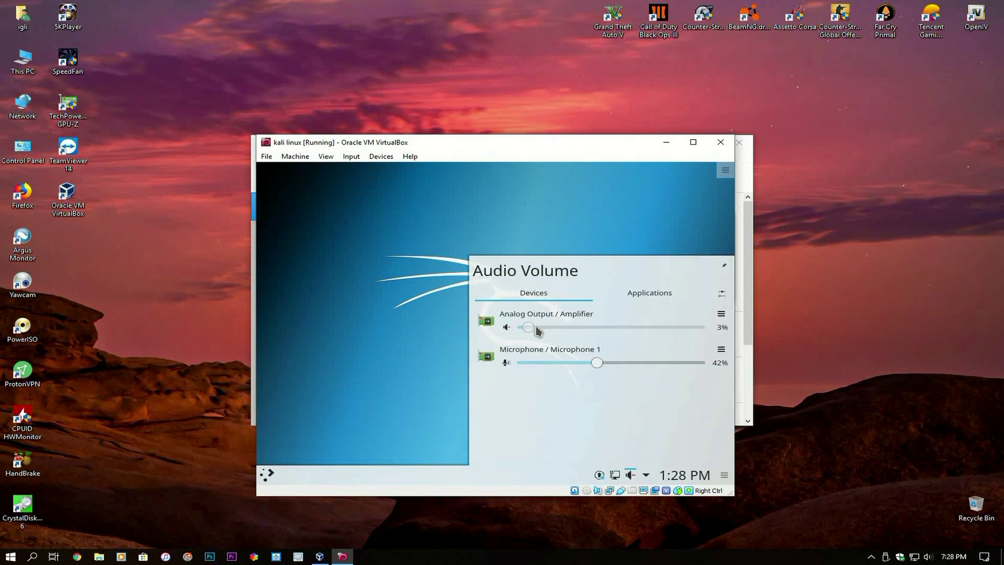
pyautogui.click(651, 293)
pyautogui.click(527, 292)
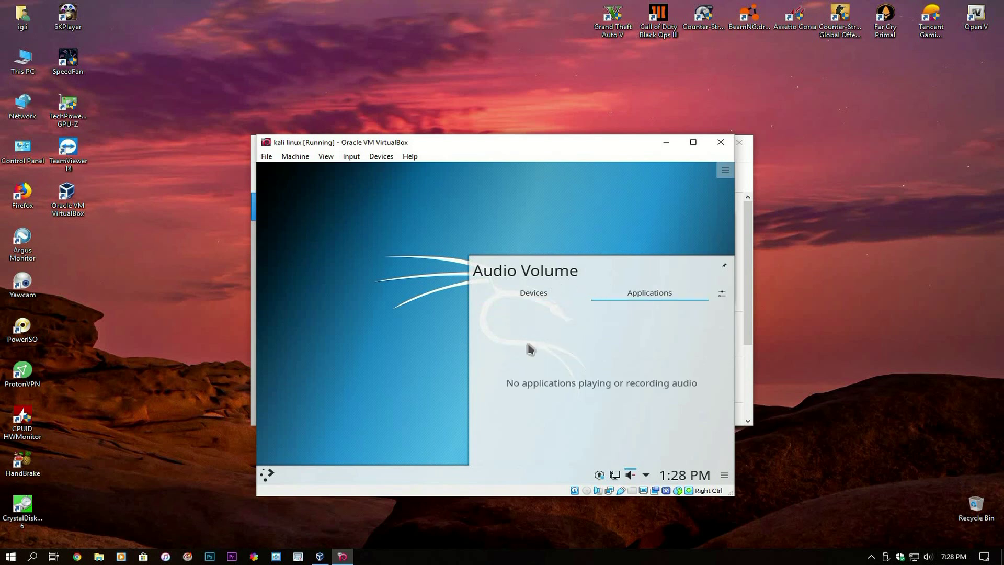
pyautogui.click(383, 358)
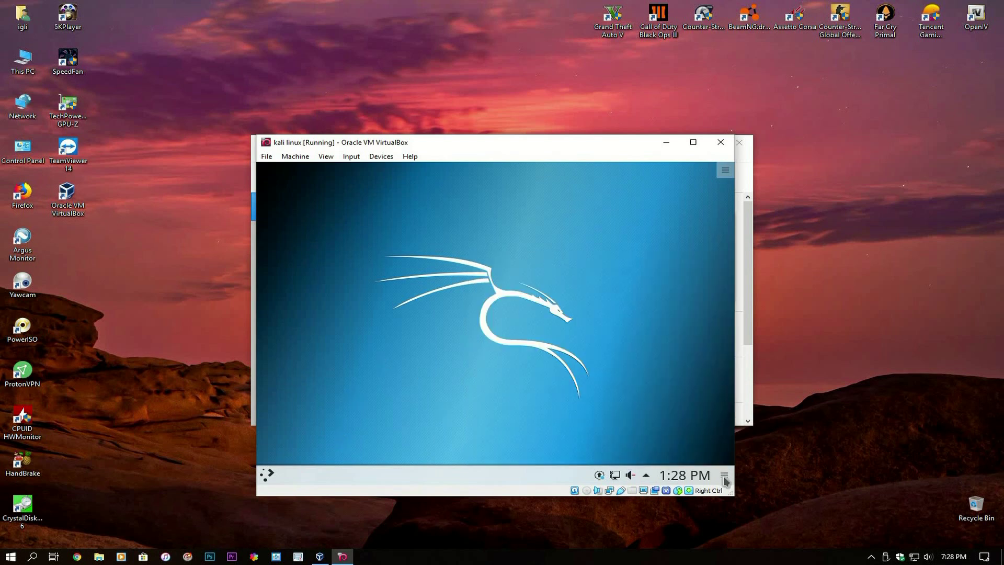
# - Toggle panel edit mode on and off, and maximize then restore the VM window
pyautogui.click(724, 476)
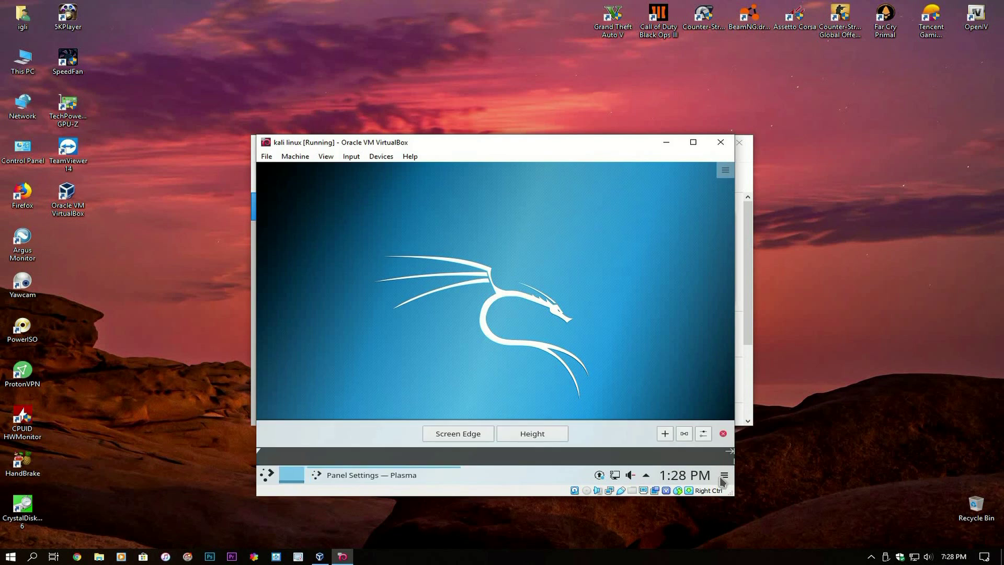
pyautogui.click(719, 476)
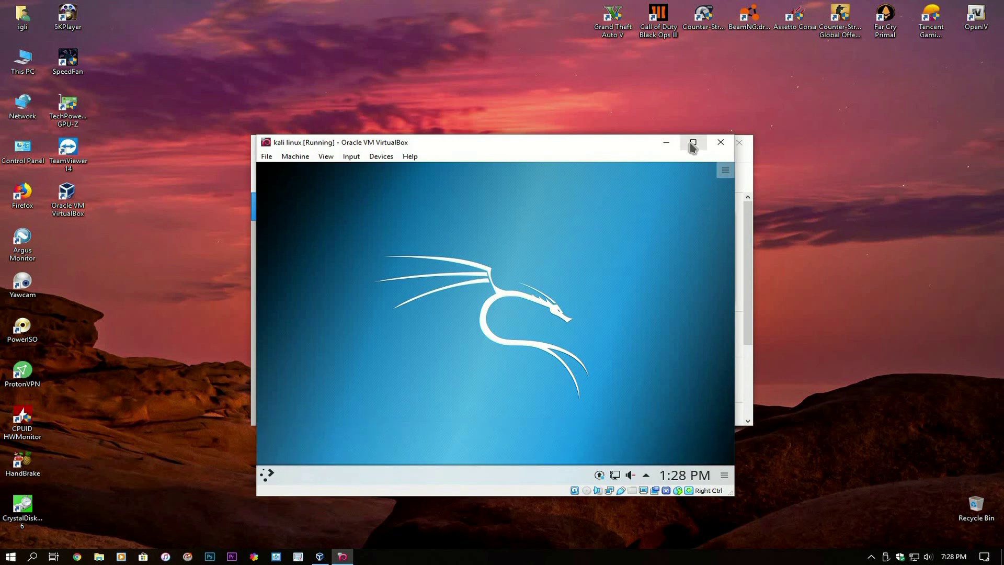
pyautogui.click(691, 144)
pyautogui.click(967, 6)
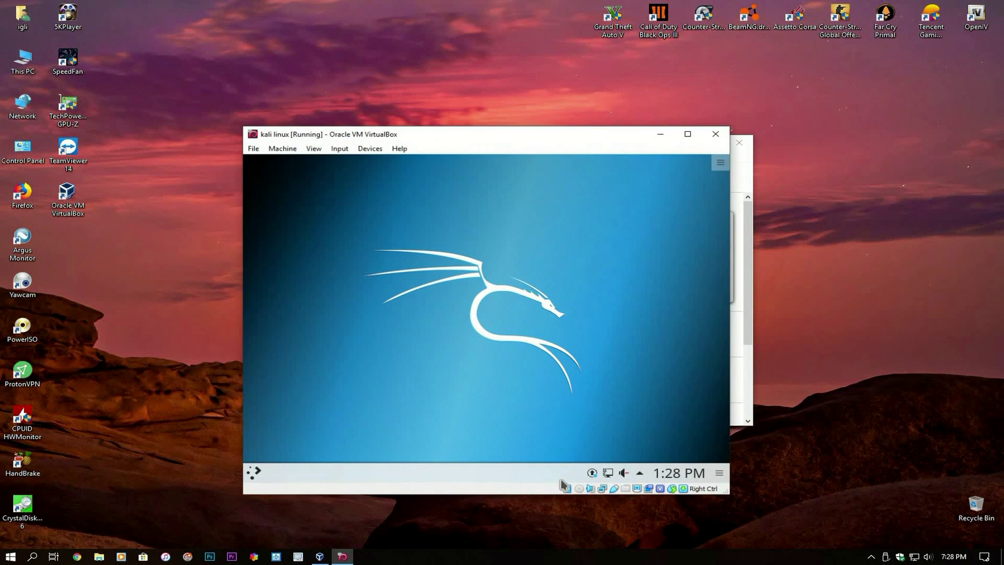
pyautogui.click(724, 476)
pyautogui.moveTo(710, 473)
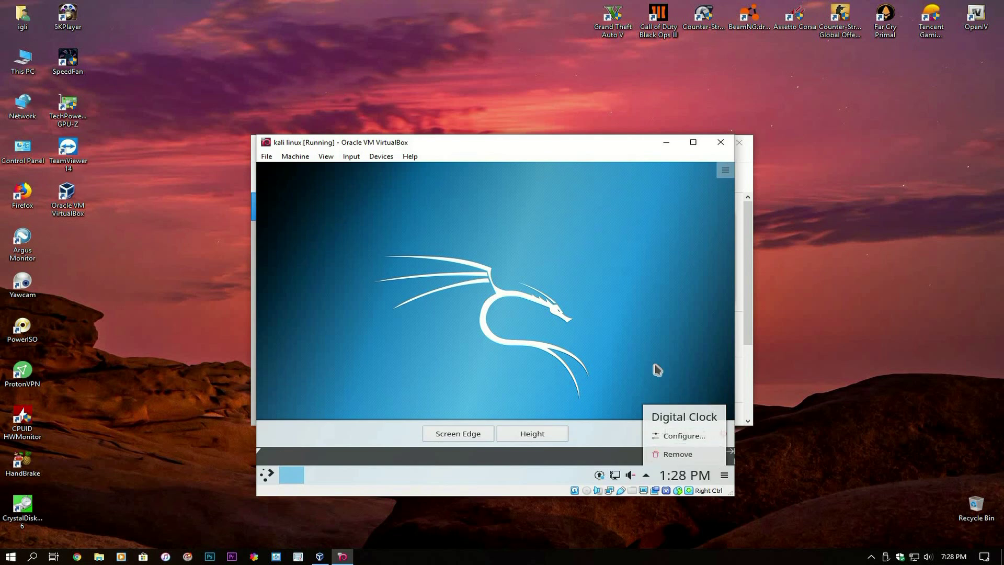
pyautogui.click(659, 388)
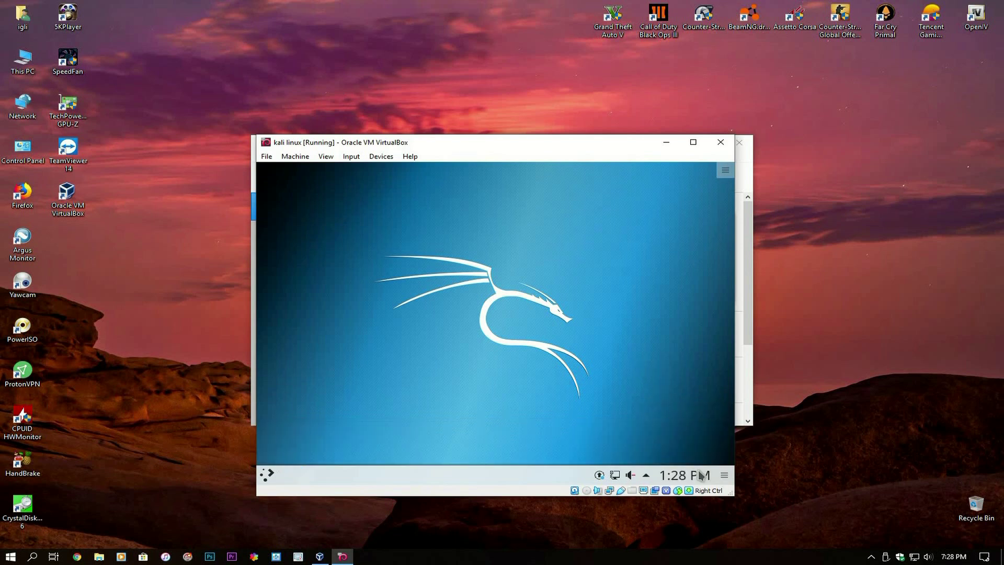
pyautogui.click(599, 476)
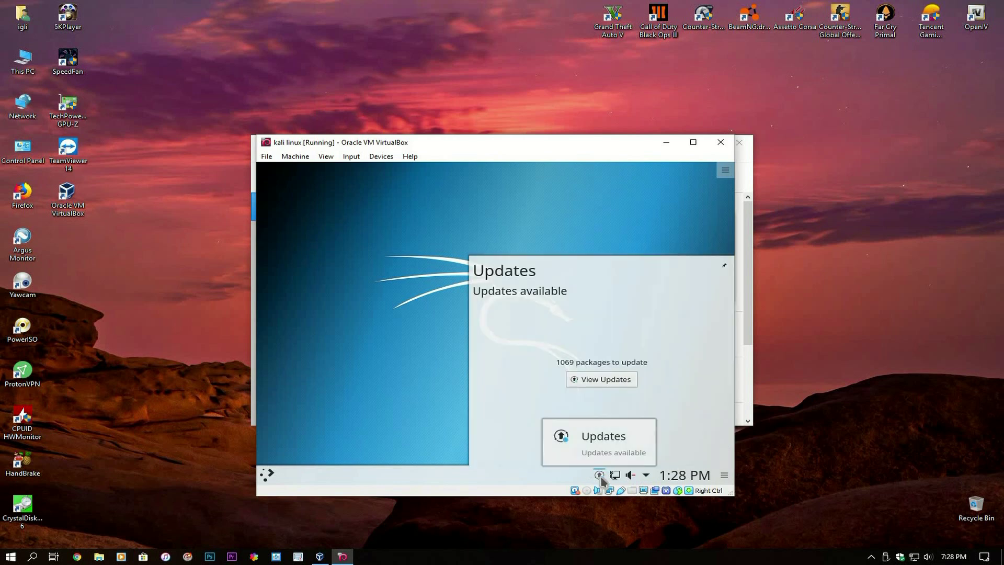
pyautogui.click(593, 383)
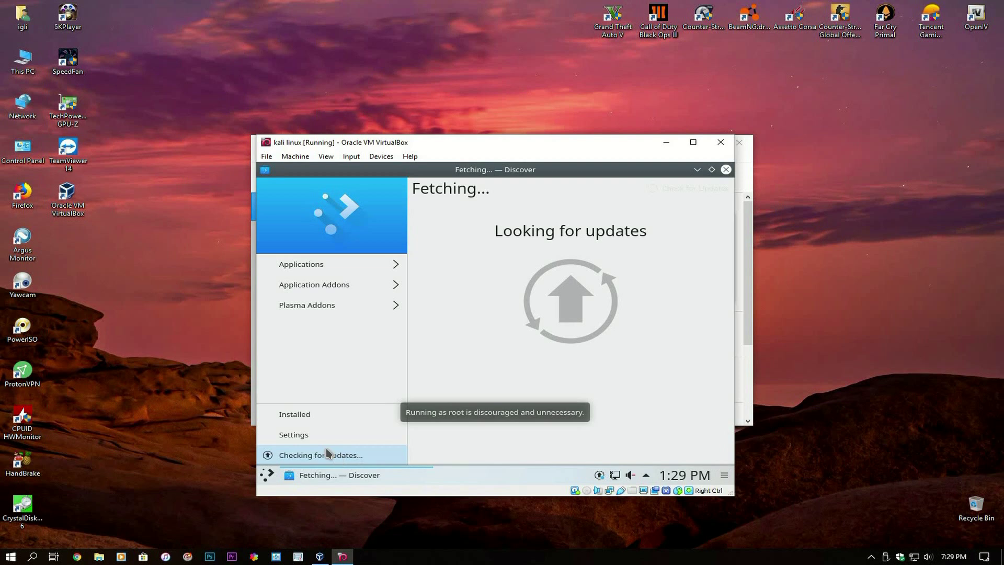
pyautogui.click(726, 169)
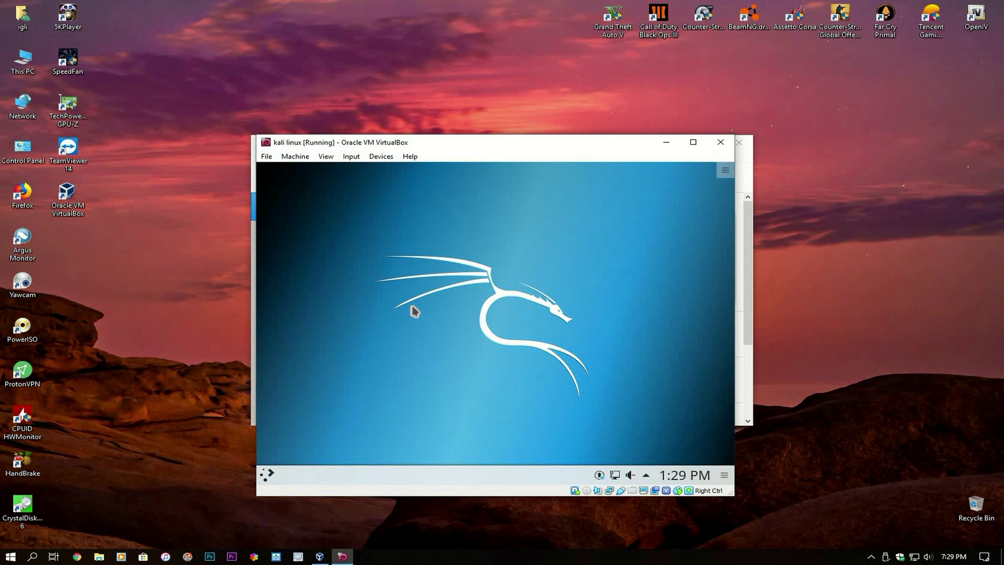